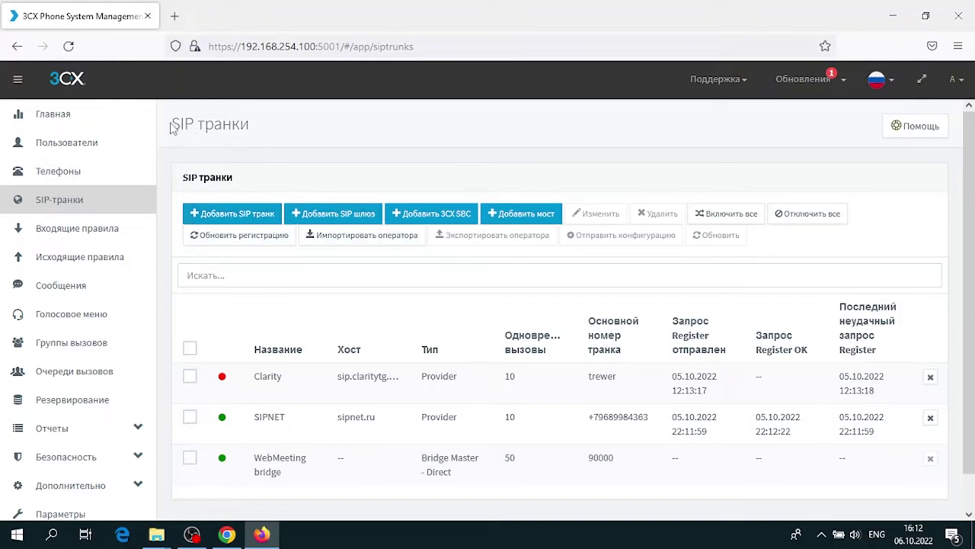
Start a new SIP trunk and set its country to RU
{"action": "left_click_drag", "start_coordinate": [172, 127], "coordinate": [288, 130]}
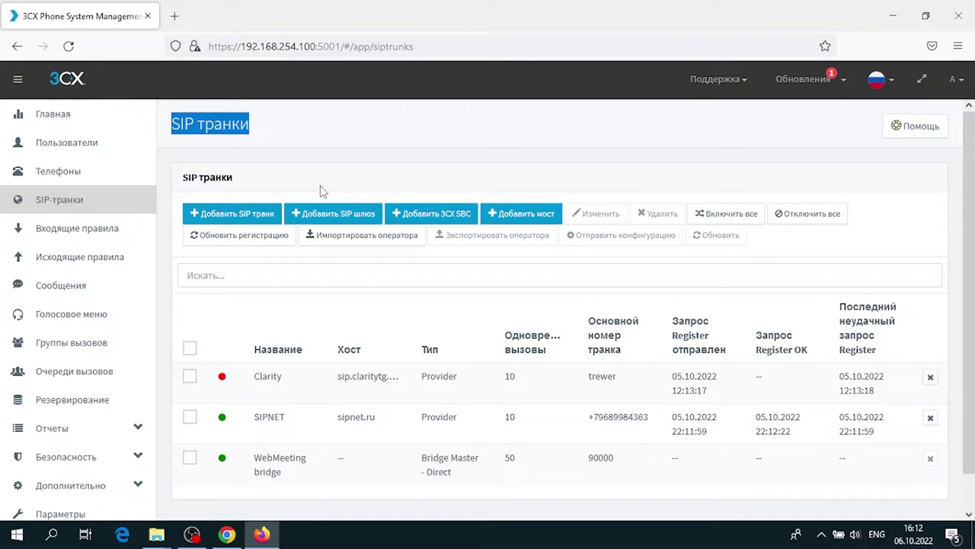
{"action": "scroll", "coordinate": [357, 314], "scroll_direction": "down", "scroll_amount": 1}
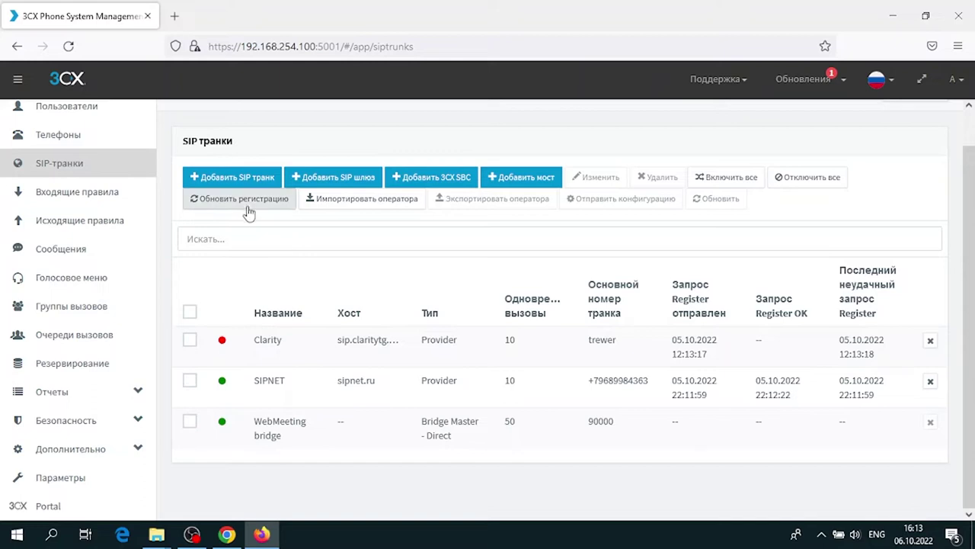
{"action": "left_click", "coordinate": [241, 178]}
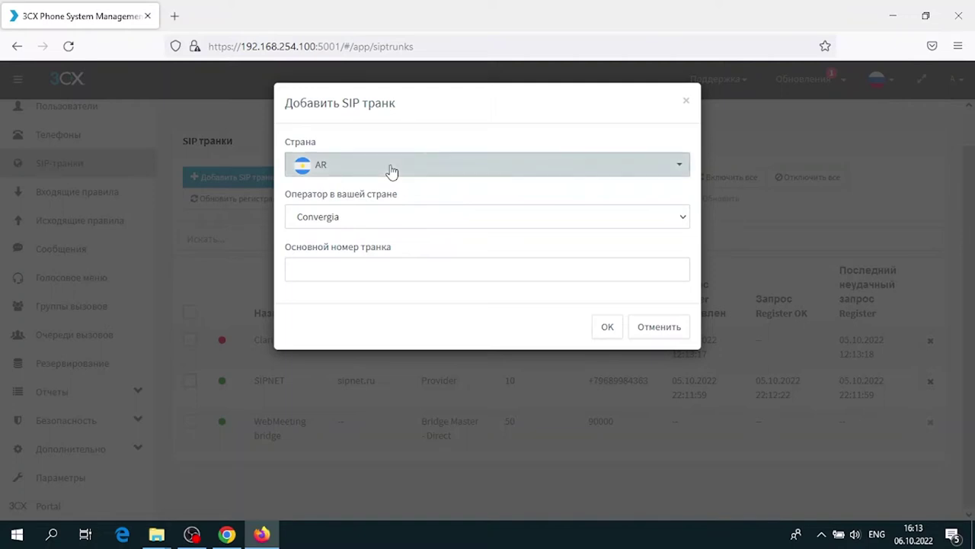
{"action": "left_click", "coordinate": [391, 165]}
{"action": "scroll", "coordinate": [385, 264], "scroll_direction": "down", "scroll_amount": 1}
{"action": "scroll", "coordinate": [381, 266], "scroll_direction": "down", "scroll_amount": 8}
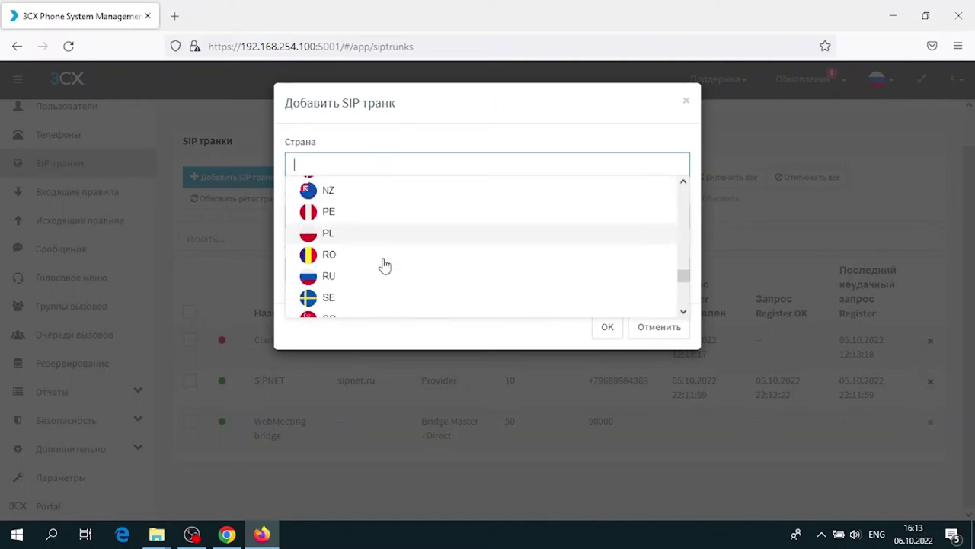
{"action": "left_click", "coordinate": [375, 231]}
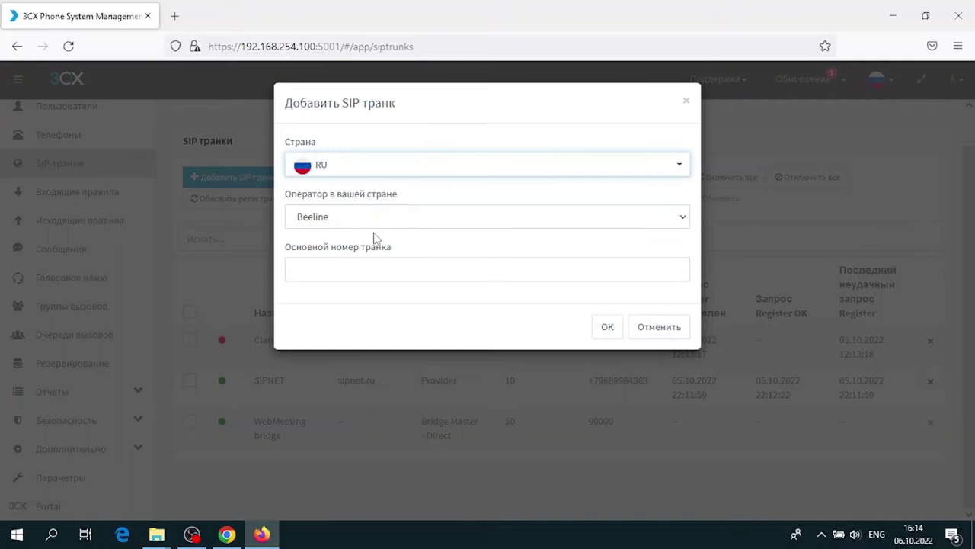
Choose SIPNET as the operator and enter 49 as the main trunk number
{"action": "left_click", "coordinate": [404, 221]}
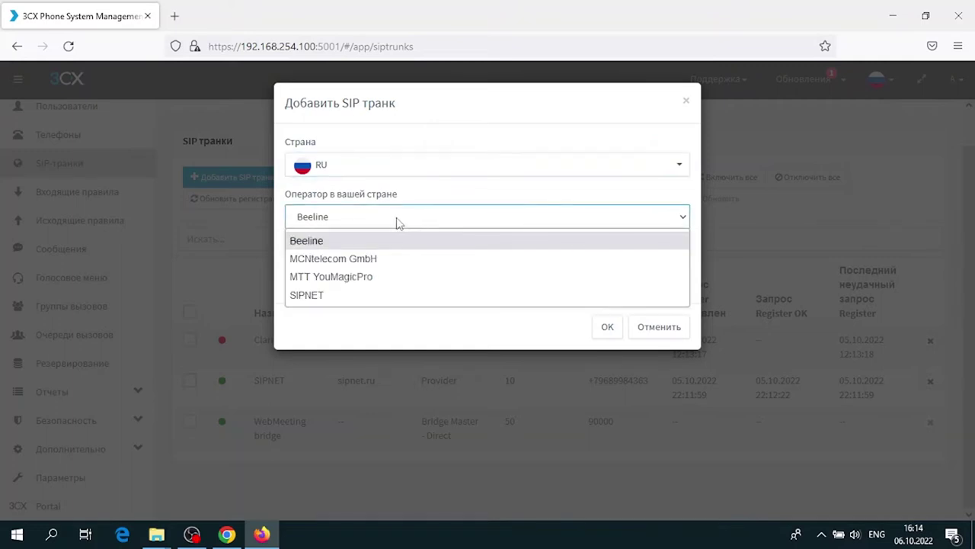
{"action": "left_click", "coordinate": [344, 295]}
{"action": "left_click", "coordinate": [358, 269]}
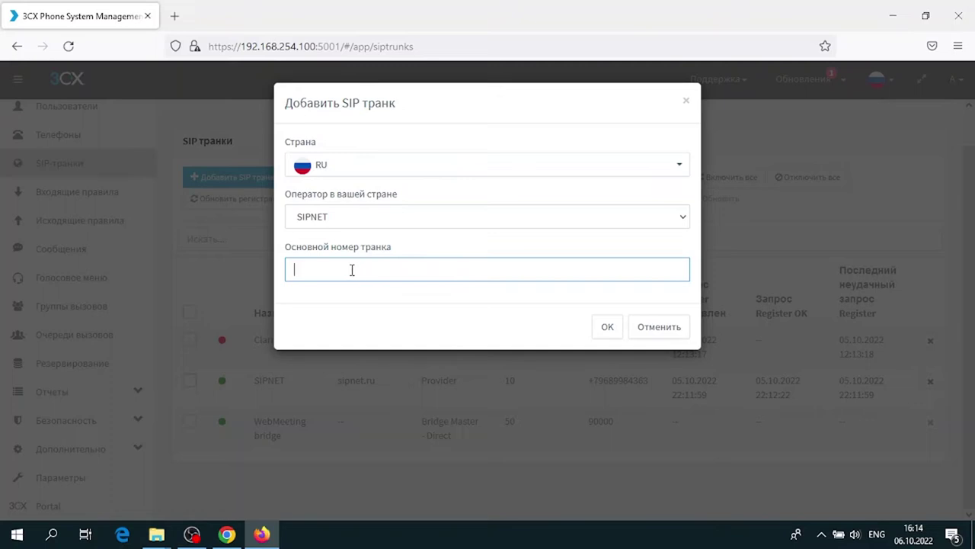
{"action": "type", "text": "49"}
Create the SIPNET trunk and locate the authentication fields in its settings
{"action": "left_click", "coordinate": [599, 327]}
{"action": "scroll", "coordinate": [594, 326], "scroll_direction": "down", "scroll_amount": 1}
{"action": "scroll", "coordinate": [591, 327], "scroll_direction": "down", "scroll_amount": 3}
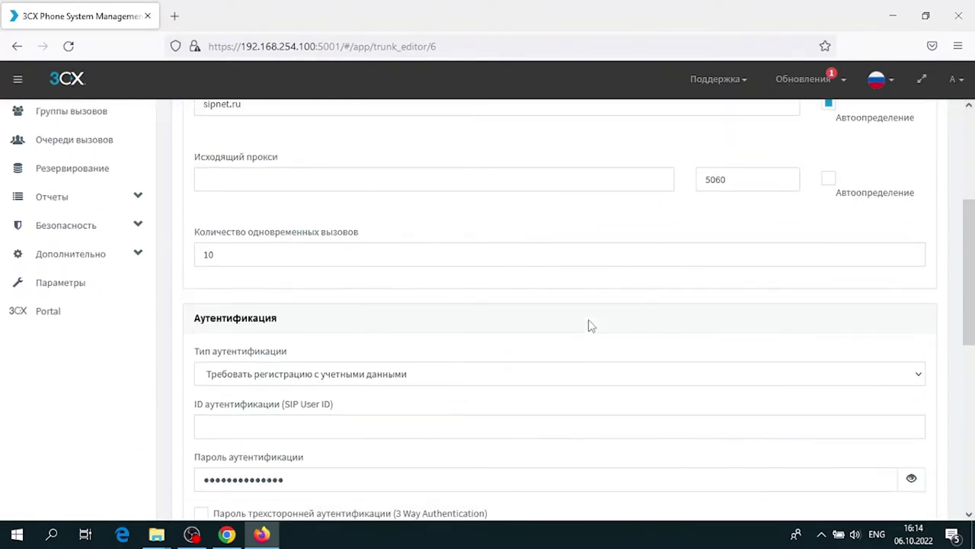
{"action": "scroll", "coordinate": [591, 326], "scroll_direction": "down", "scroll_amount": 3}
{"action": "left_click", "coordinate": [386, 272]}
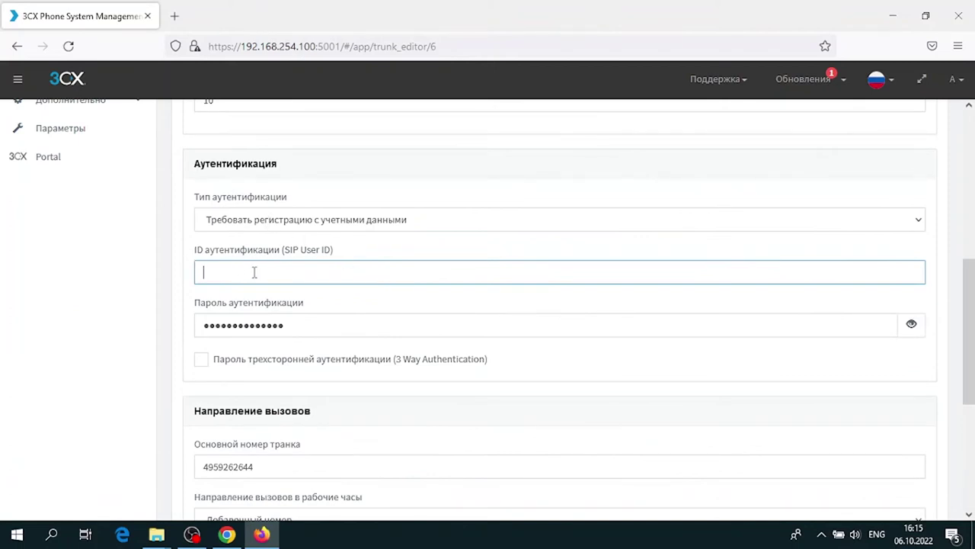
{"action": "left_click_drag", "start_coordinate": [284, 253], "coordinate": [329, 255]}
{"action": "left_click", "coordinate": [311, 320]}
{"action": "scroll", "coordinate": [312, 302], "scroll_direction": "up", "scroll_amount": 4}
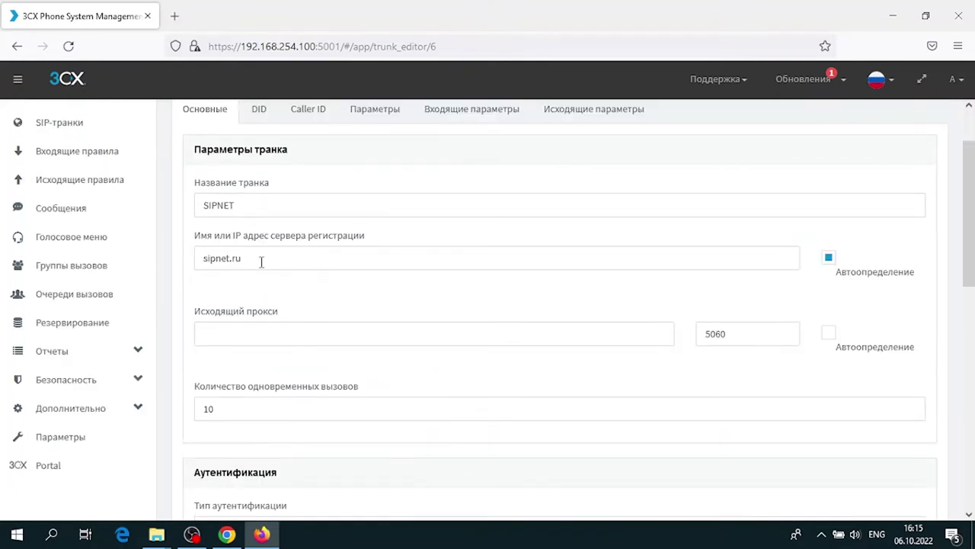
{"action": "scroll", "coordinate": [261, 262], "scroll_direction": "down", "scroll_amount": 3}
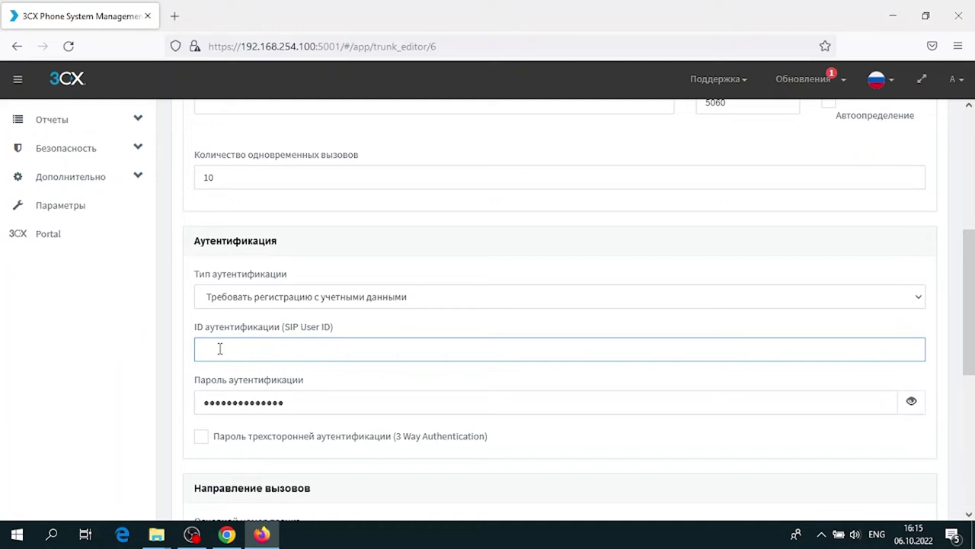
{"action": "left_click", "coordinate": [285, 401]}
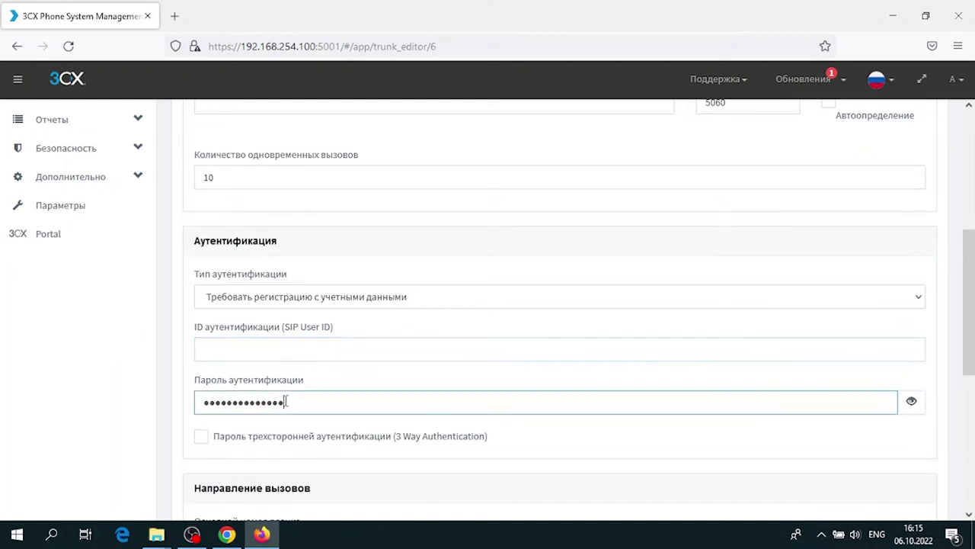
{"action": "scroll", "coordinate": [284, 404], "scroll_direction": "down", "scroll_amount": 5}
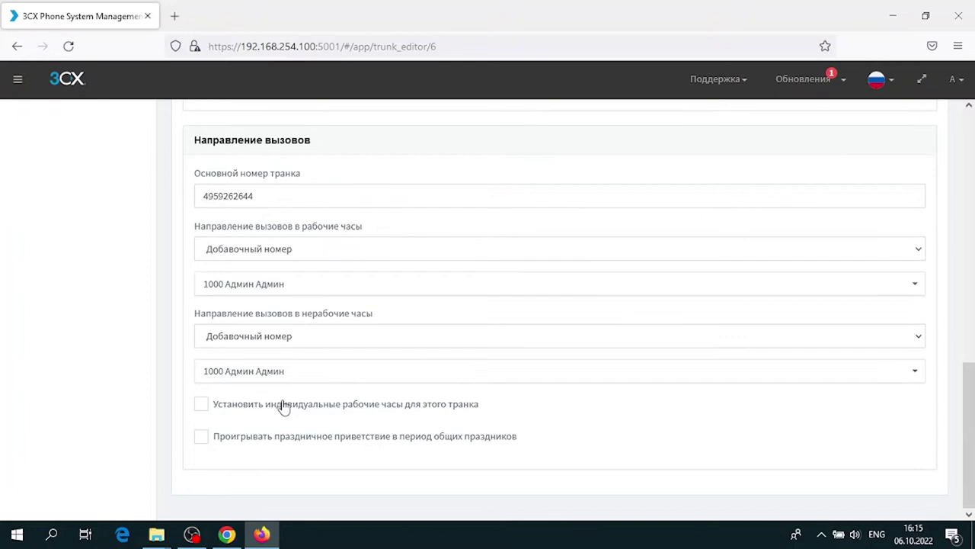
{"action": "scroll", "coordinate": [284, 407], "scroll_direction": "up", "scroll_amount": 3}
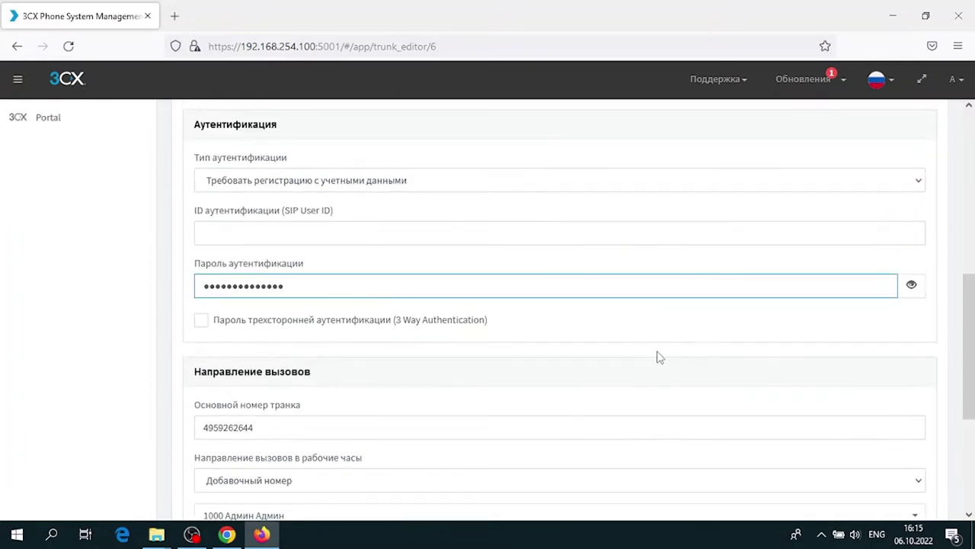
{"action": "scroll", "coordinate": [686, 336], "scroll_direction": "up", "scroll_amount": 6}
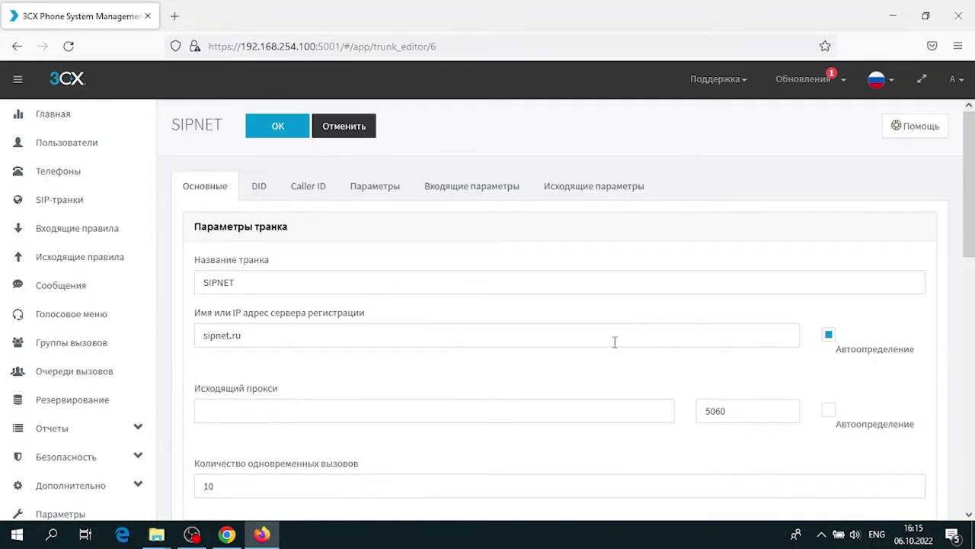
{"action": "scroll", "coordinate": [579, 301], "scroll_direction": "down", "scroll_amount": 2}
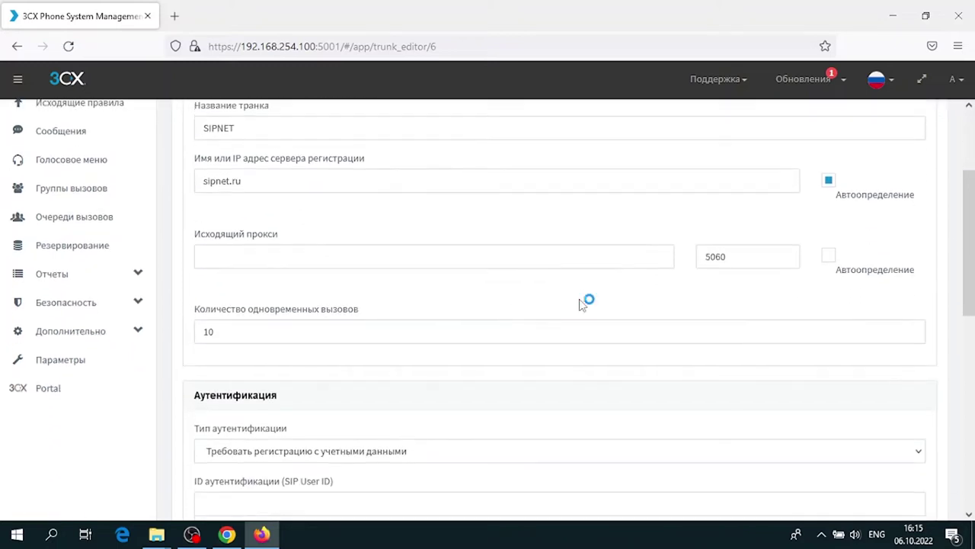
{"action": "scroll", "coordinate": [579, 304], "scroll_direction": "down", "scroll_amount": 3}
{"action": "scroll", "coordinate": [579, 302], "scroll_direction": "down", "scroll_amount": 2}
{"action": "scroll", "coordinate": [353, 272], "scroll_direction": "up", "scroll_amount": 2}
Set the SIP User ID to 123 and replace the authentication password
{"action": "left_click", "coordinate": [355, 272]}
{"action": "type", "text": "123"}
{"action": "left_click_drag", "start_coordinate": [303, 321], "coordinate": [169, 320]}
{"action": "type", "text": "12"}
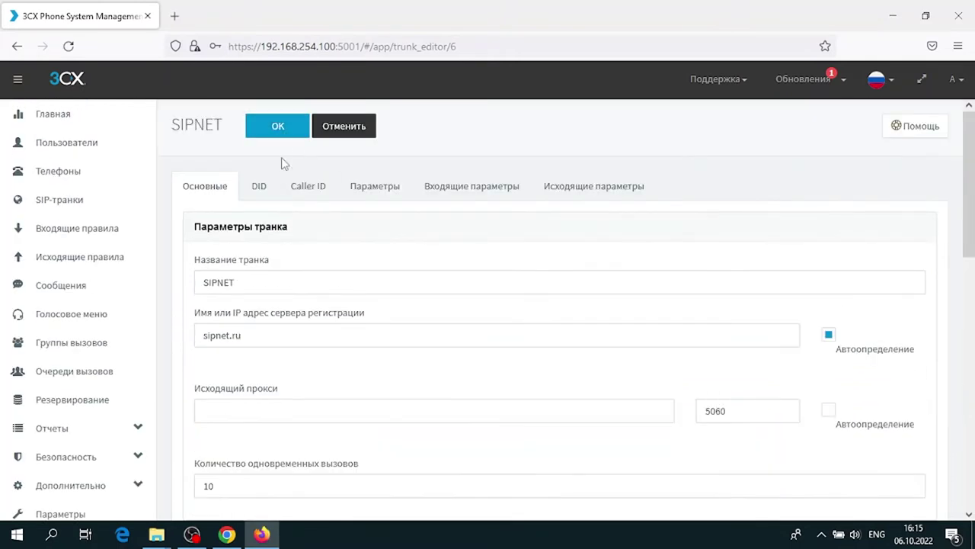
Append _123 to the trunk name and save the trunk
{"action": "left_click", "coordinate": [255, 283]}
{"action": "type", "text": "_123"}
{"action": "left_click", "coordinate": [278, 128]}
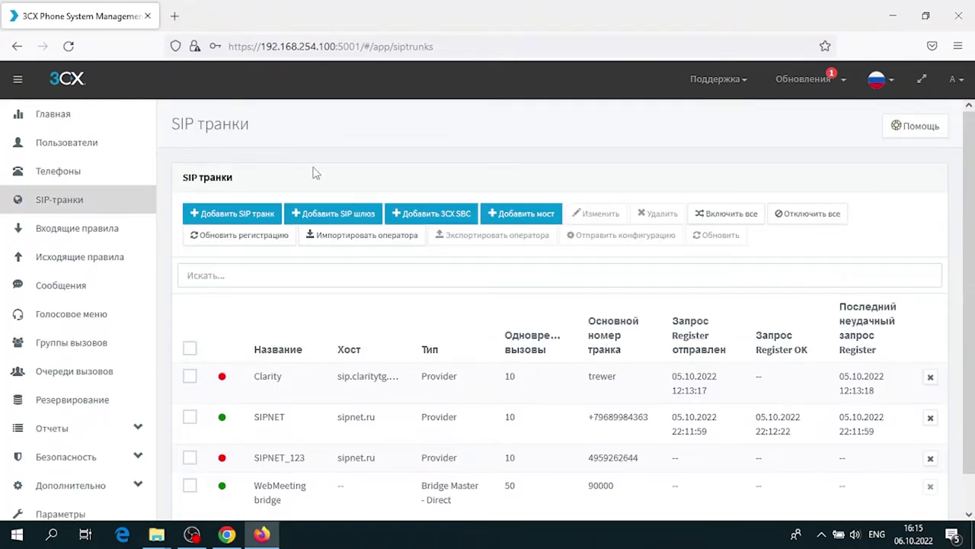
Start another new SIP trunk with Generic as the country
{"action": "scroll", "coordinate": [313, 174], "scroll_direction": "down", "scroll_amount": 1}
{"action": "left_click", "coordinate": [231, 178]}
{"action": "left_click", "coordinate": [603, 172]}
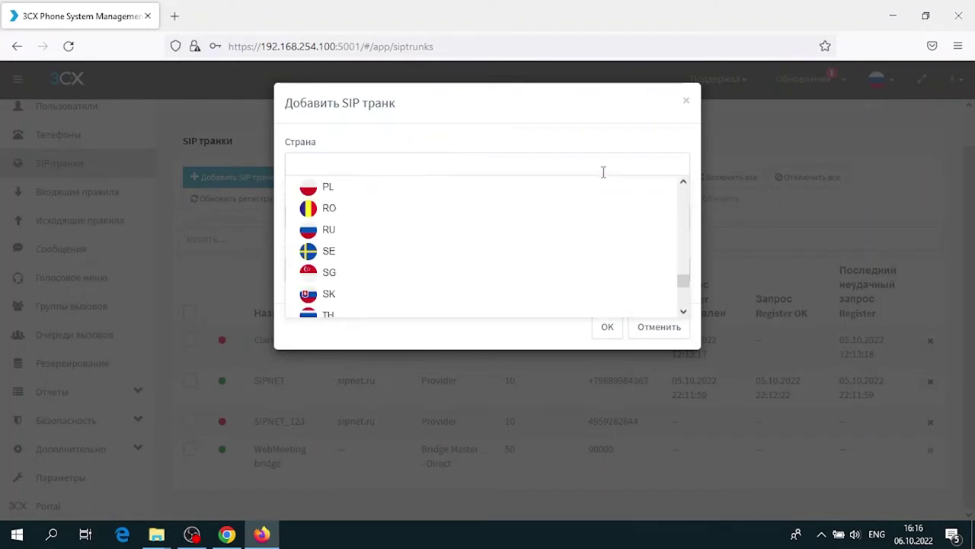
{"action": "scroll", "coordinate": [562, 261], "scroll_direction": "up", "scroll_amount": 4}
{"action": "scroll", "coordinate": [563, 262], "scroll_direction": "up", "scroll_amount": 10}
{"action": "scroll", "coordinate": [561, 261], "scroll_direction": "up", "scroll_amount": 1}
{"action": "scroll", "coordinate": [561, 262], "scroll_direction": "down", "scroll_amount": 1}
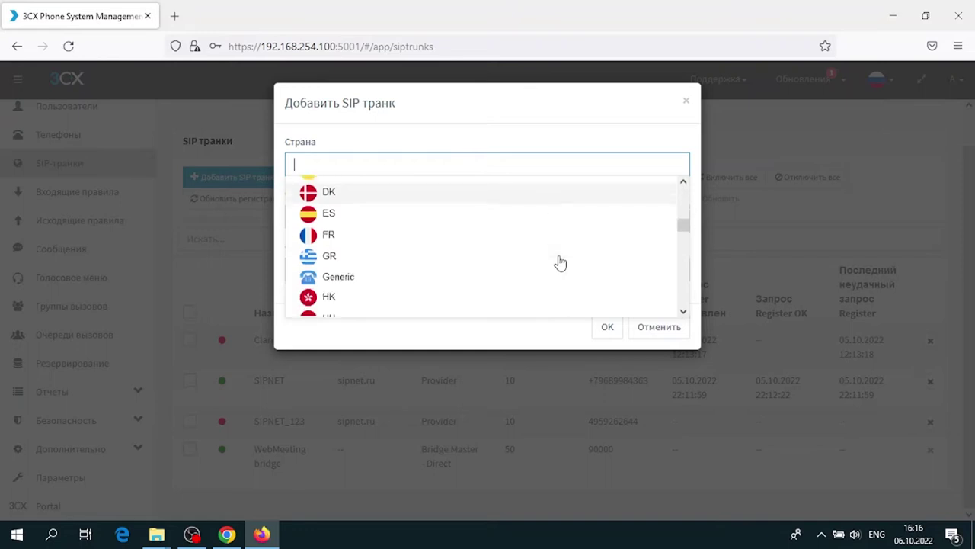
{"action": "left_click", "coordinate": [474, 273]}
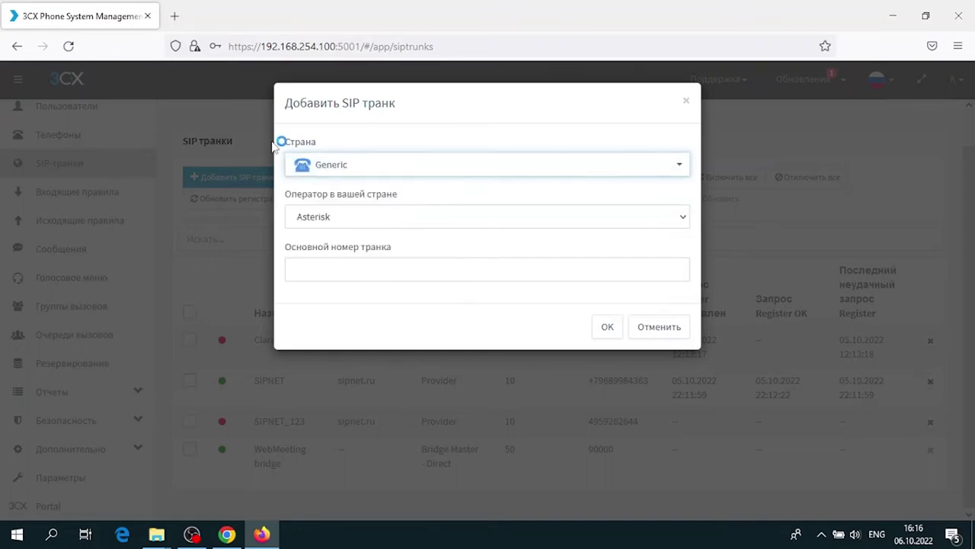
Select SIP Connect 1.1 (UDP) as the operator and go to the main trunk number
{"action": "left_click", "coordinate": [337, 217]}
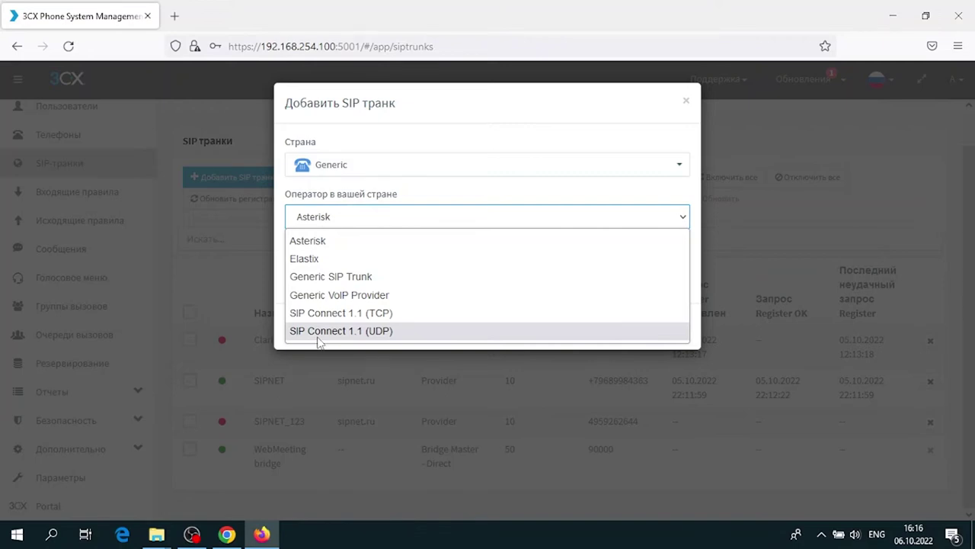
{"action": "left_click", "coordinate": [317, 333]}
{"action": "left_click", "coordinate": [332, 273]}
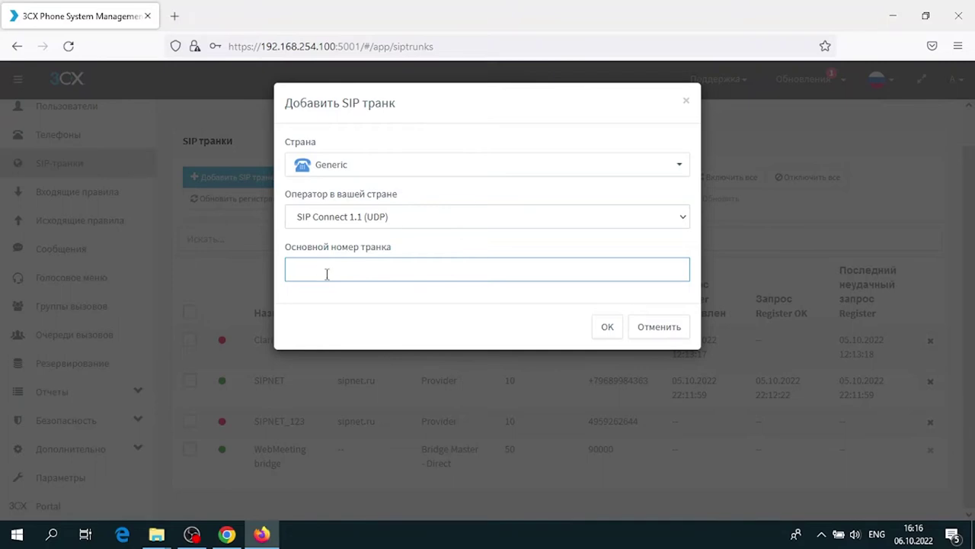
Enter main number 456789, create the trunk, and start renaming it
{"action": "type", "text": "456789"}
{"action": "left_click", "coordinate": [602, 328]}
{"action": "left_click_drag", "start_coordinate": [305, 282], "coordinate": [189, 273]}
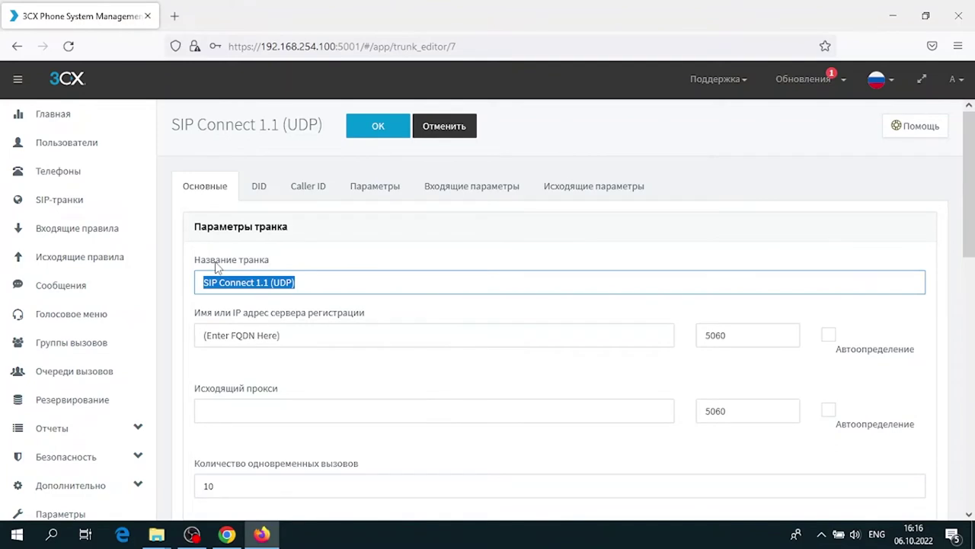
{"action": "type", "text": "MyProviderTrunk"}
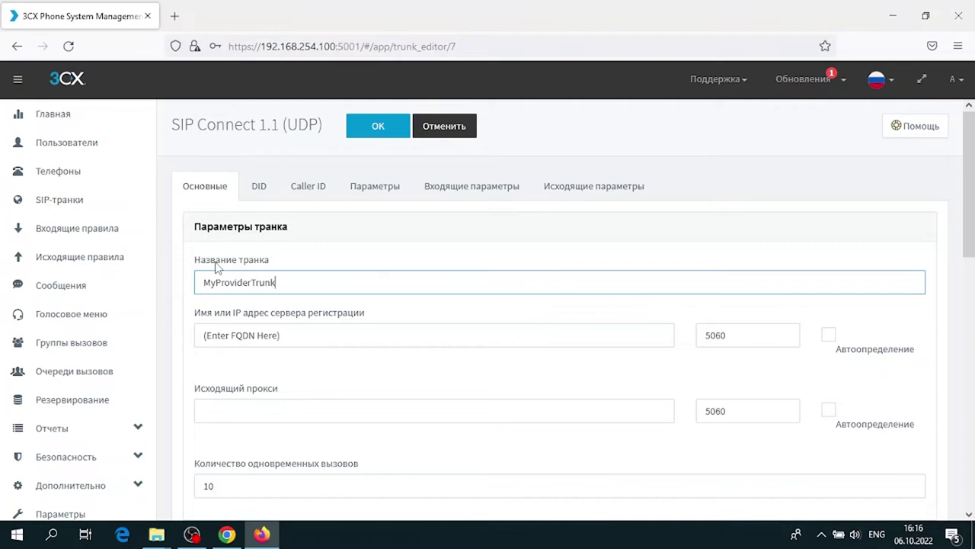
Set the authentication type to 'Require registration with credentials'
{"action": "scroll", "coordinate": [221, 270], "scroll_direction": "down", "scroll_amount": 4}
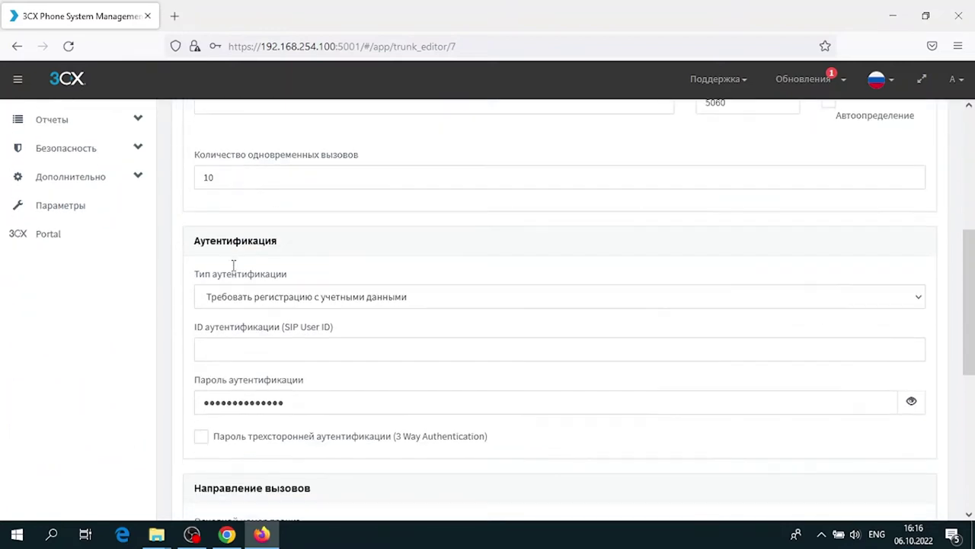
{"action": "left_click", "coordinate": [260, 301]}
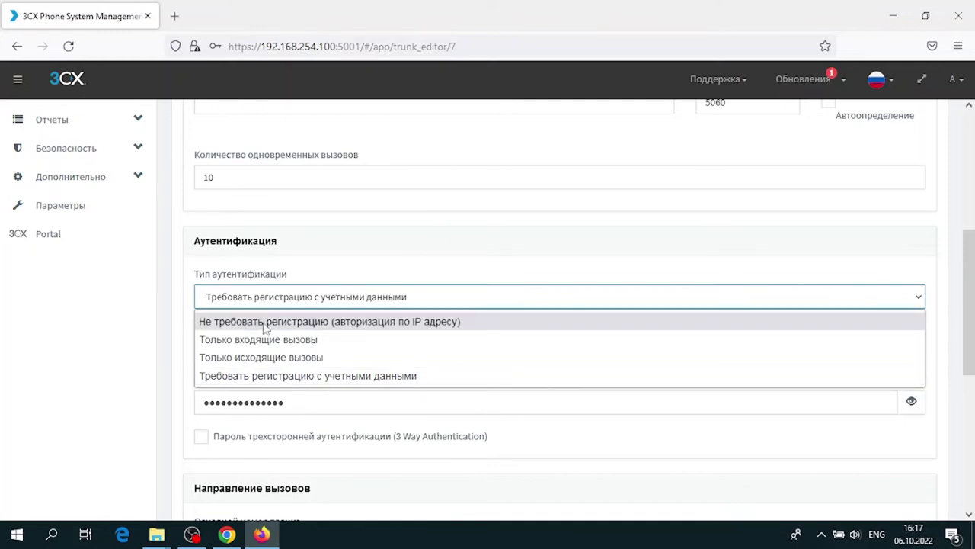
{"action": "left_click", "coordinate": [265, 323]}
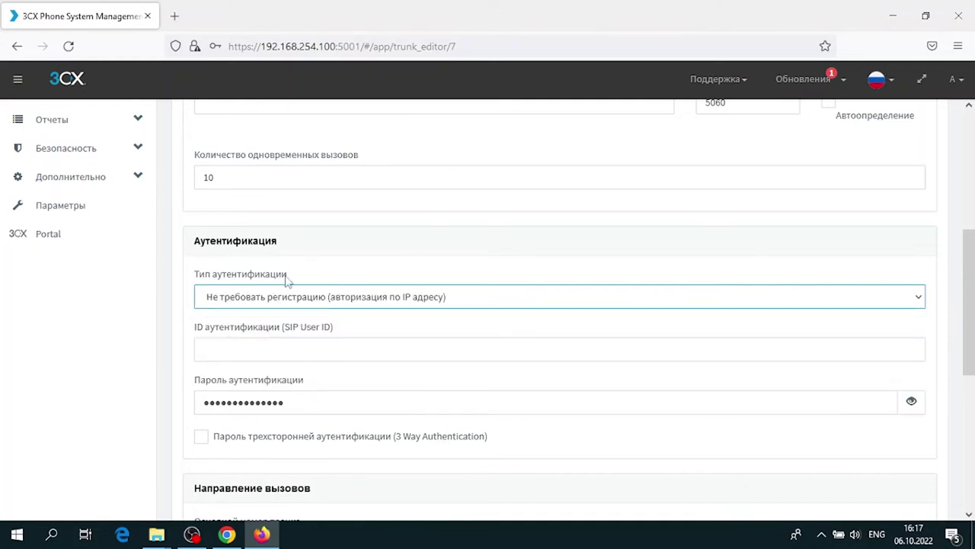
{"action": "left_click", "coordinate": [460, 301]}
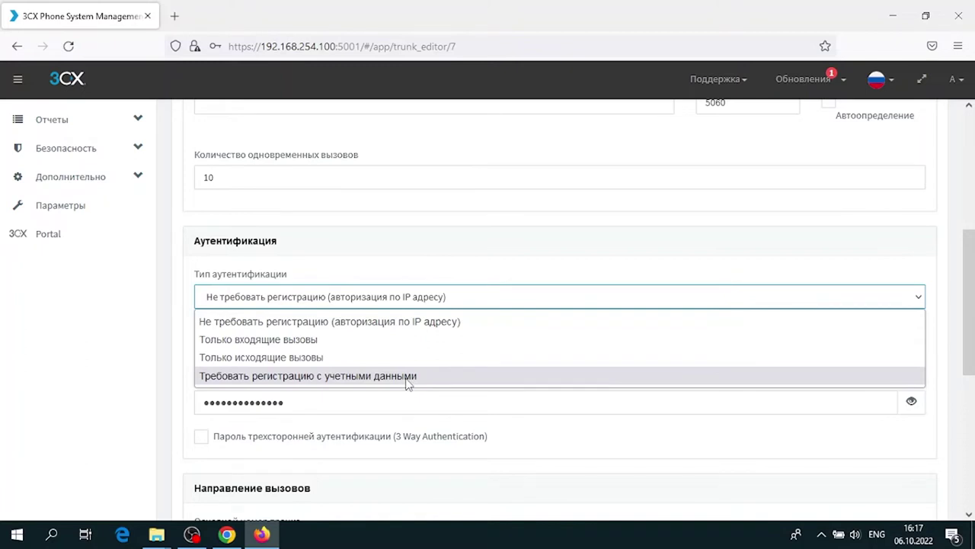
{"action": "left_click", "coordinate": [406, 383]}
{"action": "left_click", "coordinate": [406, 346]}
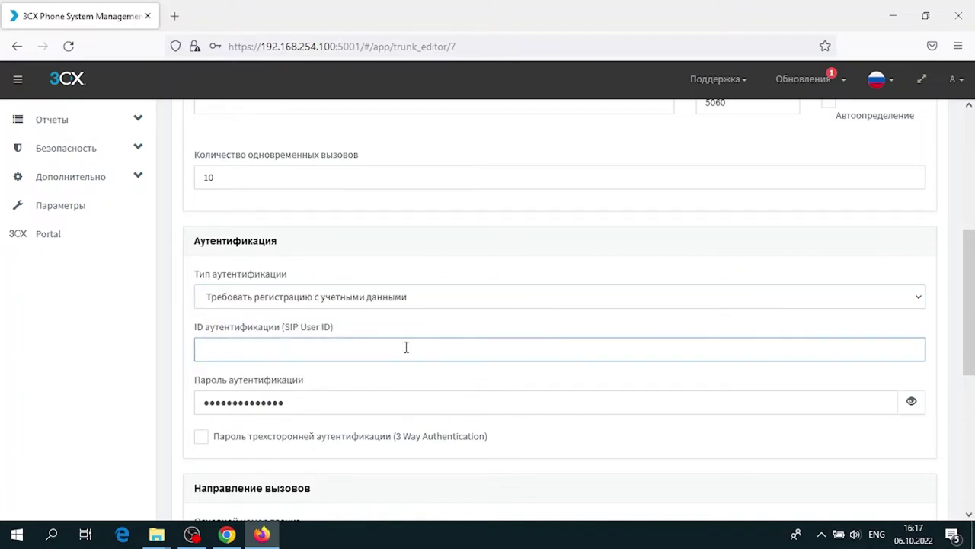
Enter SIP User ID 12 and a new authentication password
{"action": "scroll", "coordinate": [406, 349], "scroll_direction": "down", "scroll_amount": 2}
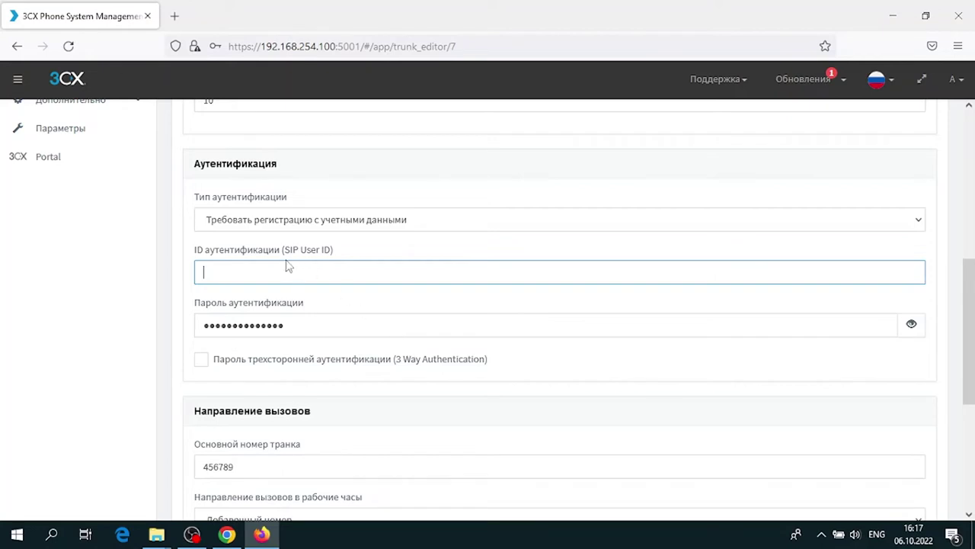
{"action": "type", "text": "1234567890"}
{"action": "key", "text": "Tab"}
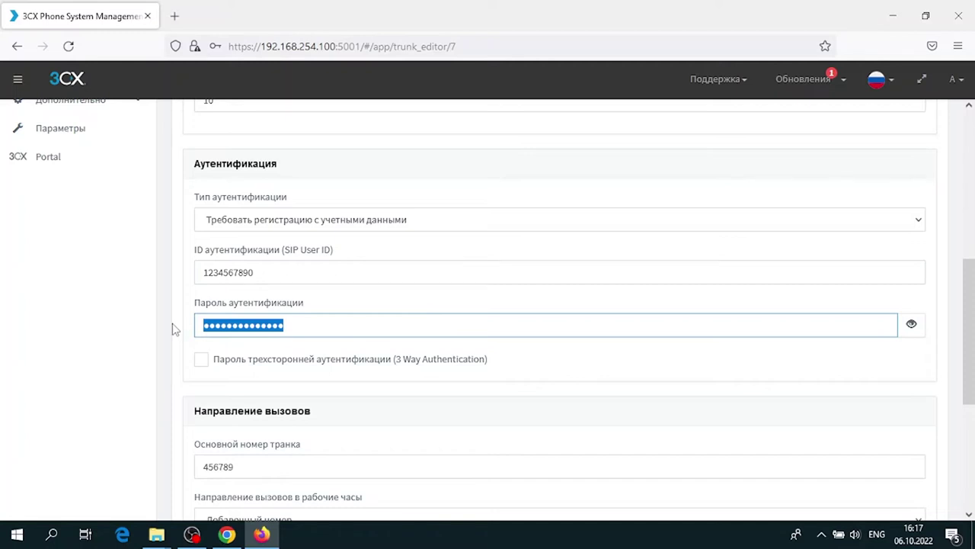
{"action": "type", "text": "12345678"}
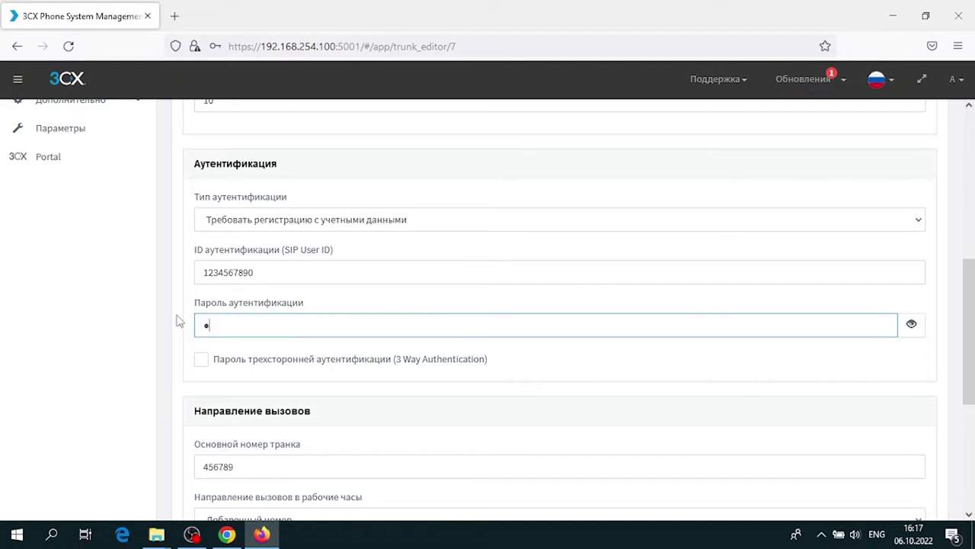
{"action": "type", "text": "9012"}
Keep Extension as the working-hours call routing destination
{"action": "scroll", "coordinate": [183, 320], "scroll_direction": "down", "scroll_amount": 3}
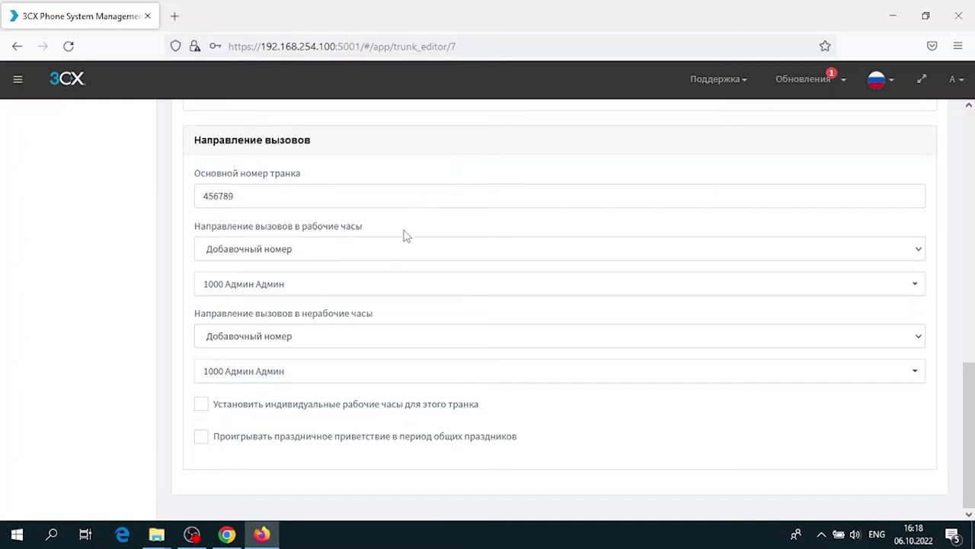
{"action": "left_click", "coordinate": [376, 250]}
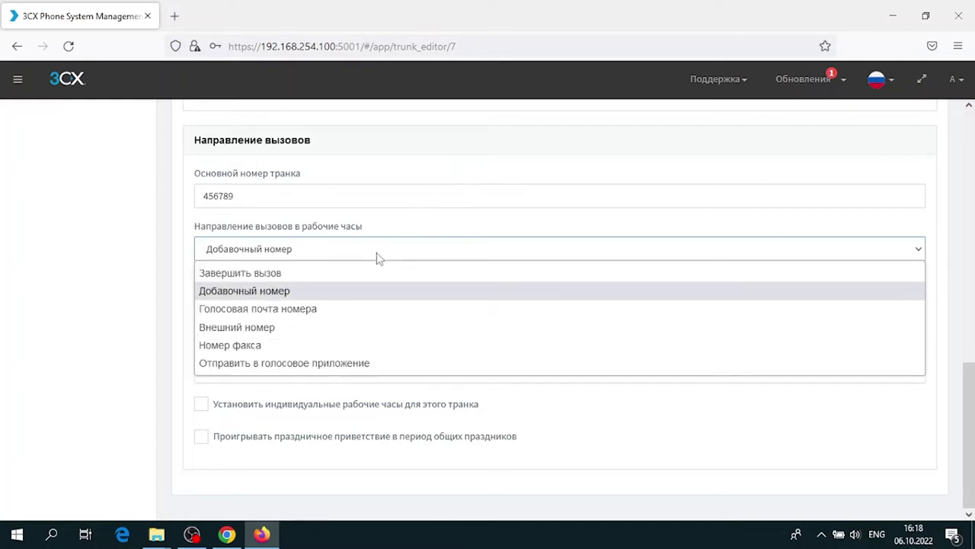
{"action": "left_click", "coordinate": [376, 256]}
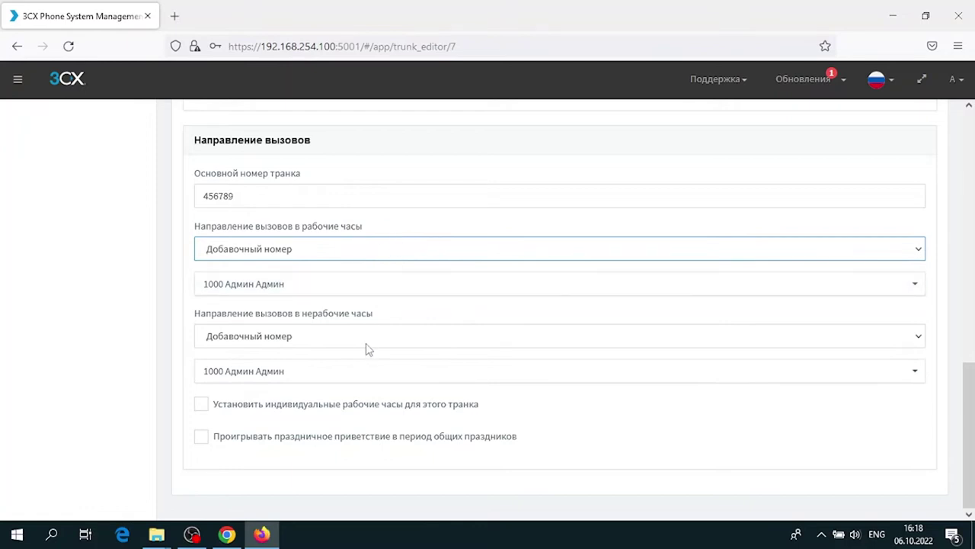
{"action": "scroll", "coordinate": [342, 292], "scroll_direction": "up", "scroll_amount": 5}
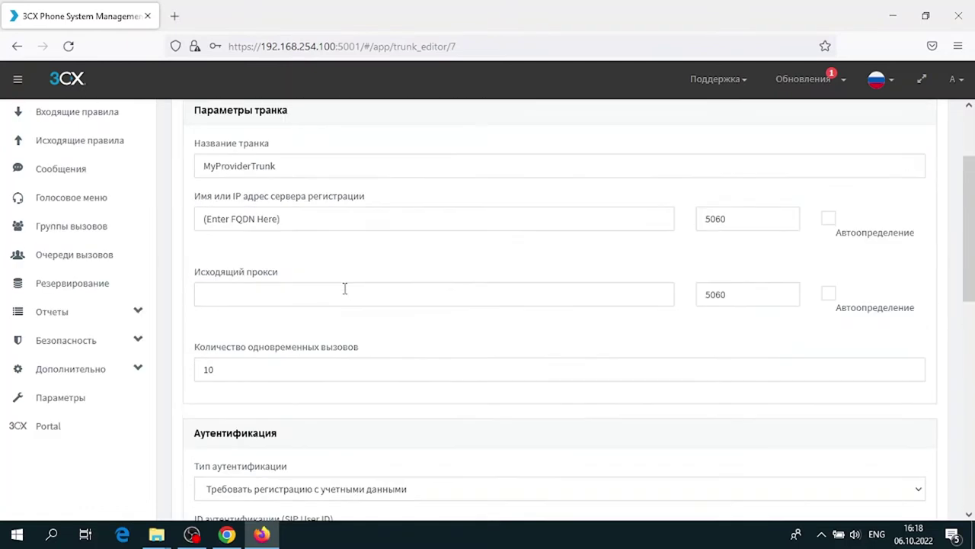
{"action": "scroll", "coordinate": [344, 288], "scroll_direction": "up", "scroll_amount": 2}
{"action": "scroll", "coordinate": [345, 288], "scroll_direction": "down", "scroll_amount": 7}
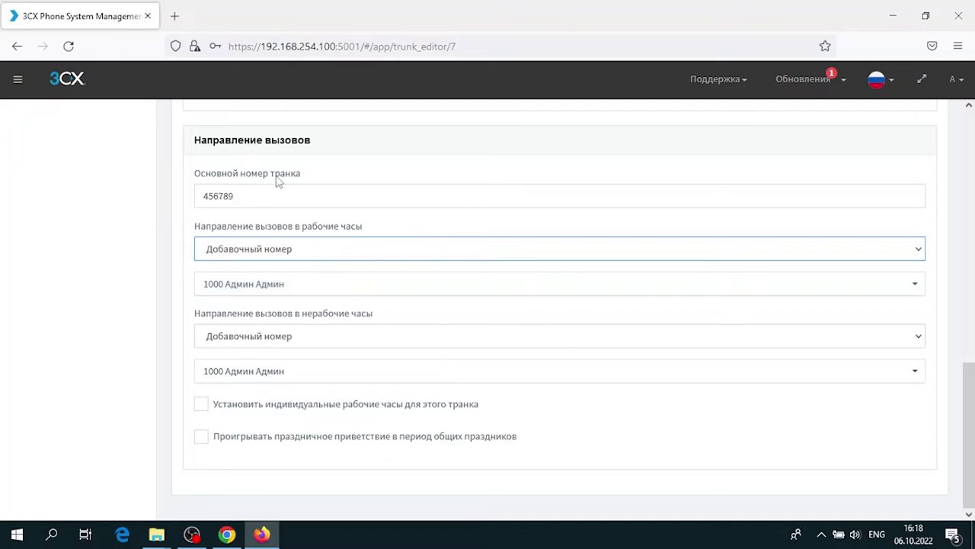
Route working-hours calls to extension 1002 instead of 1000
{"action": "left_click", "coordinate": [211, 287]}
{"action": "left_click", "coordinate": [249, 392]}
{"action": "left_click", "coordinate": [270, 285]}
{"action": "scroll", "coordinate": [266, 339], "scroll_direction": "up", "scroll_amount": 3}
{"action": "left_click", "coordinate": [259, 343]}
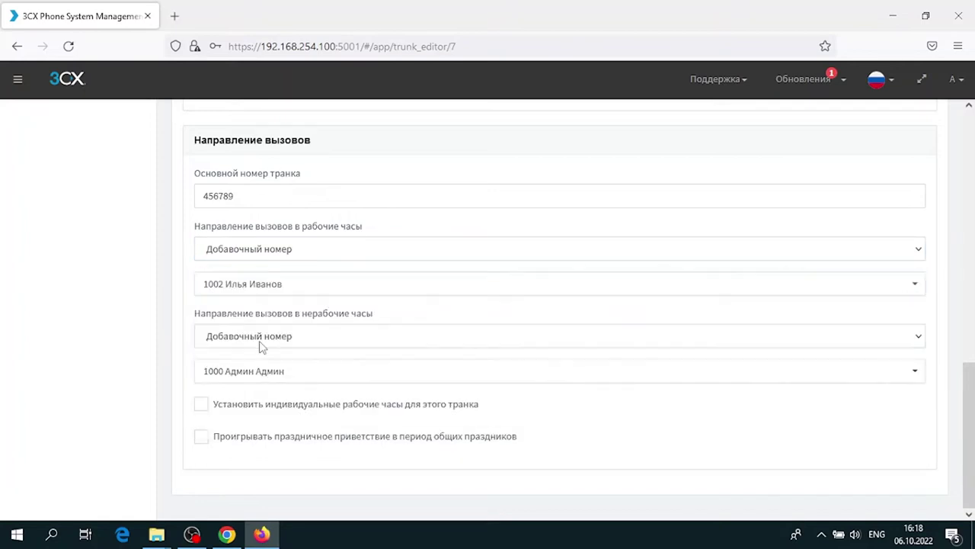
{"action": "scroll", "coordinate": [440, 328], "scroll_direction": "up", "scroll_amount": 10}
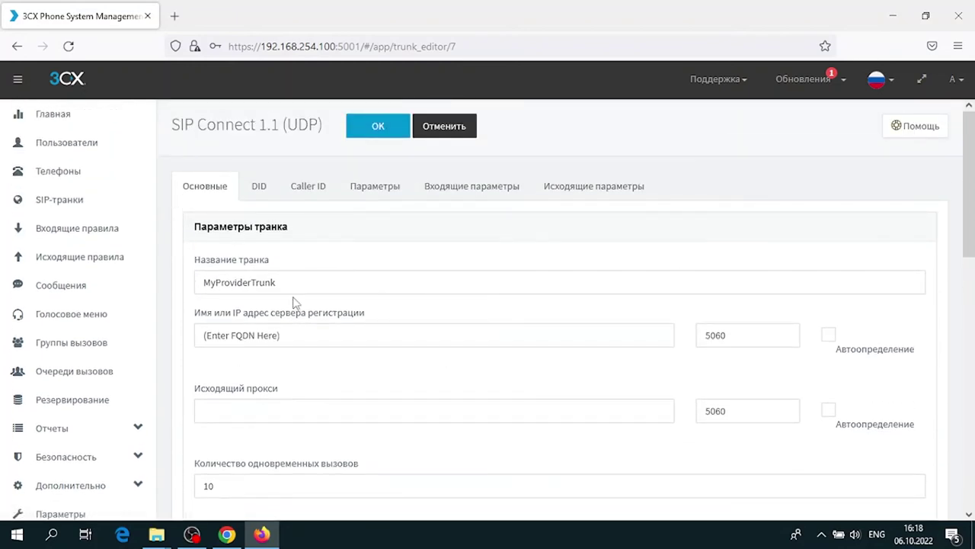
{"action": "scroll", "coordinate": [295, 303], "scroll_direction": "down", "scroll_amount": 10}
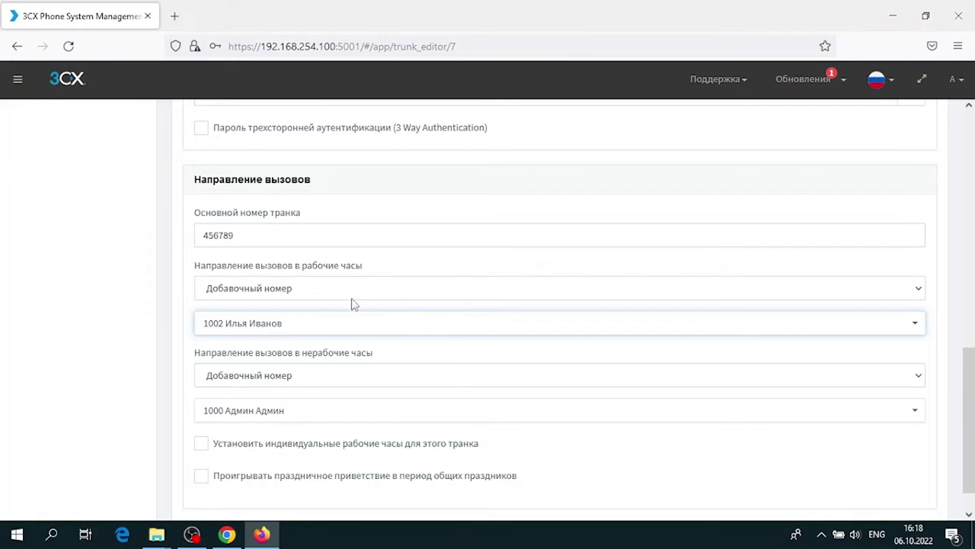
{"action": "scroll", "coordinate": [353, 318], "scroll_direction": "down", "scroll_amount": 1}
{"action": "scroll", "coordinate": [353, 319], "scroll_direction": "up", "scroll_amount": 4}
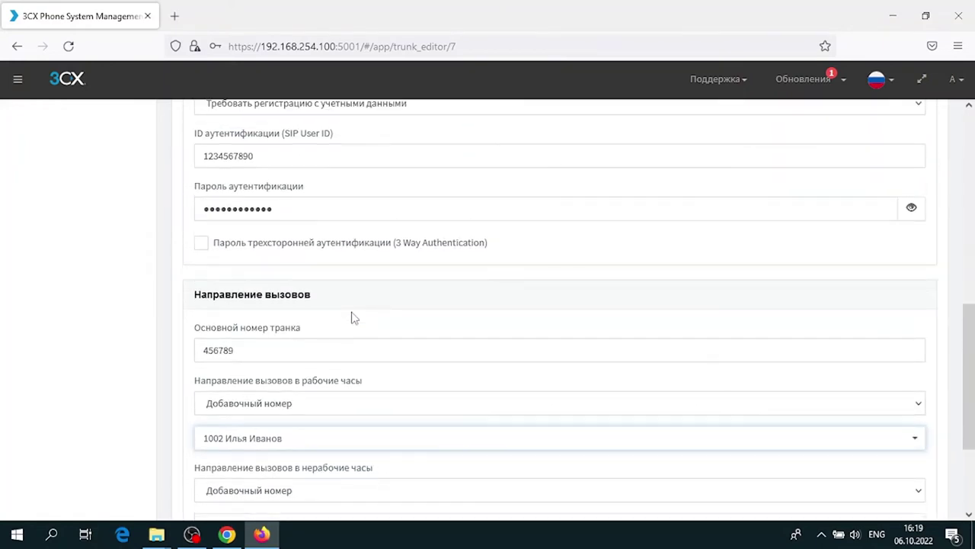
{"action": "scroll", "coordinate": [353, 318], "scroll_direction": "up", "scroll_amount": 10}
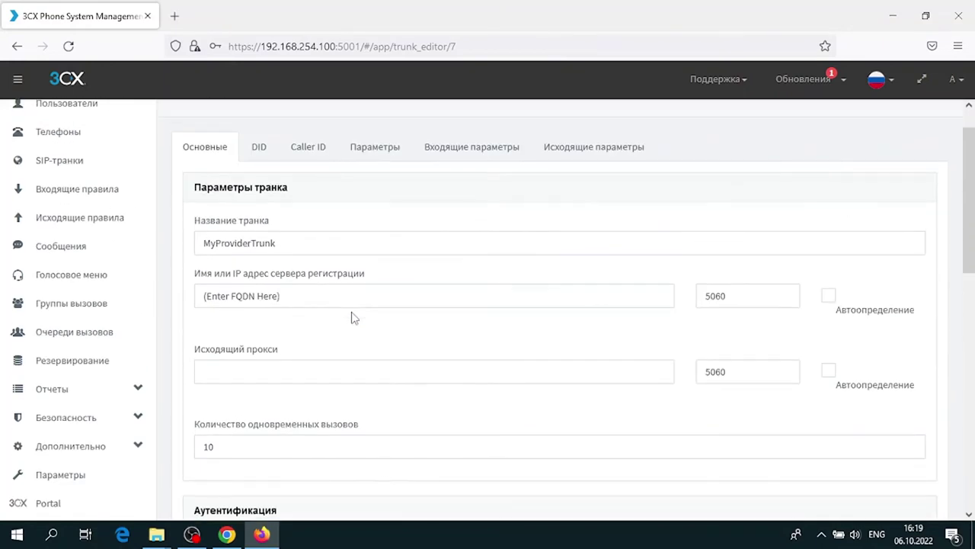
{"action": "scroll", "coordinate": [353, 319], "scroll_direction": "down", "scroll_amount": 8}
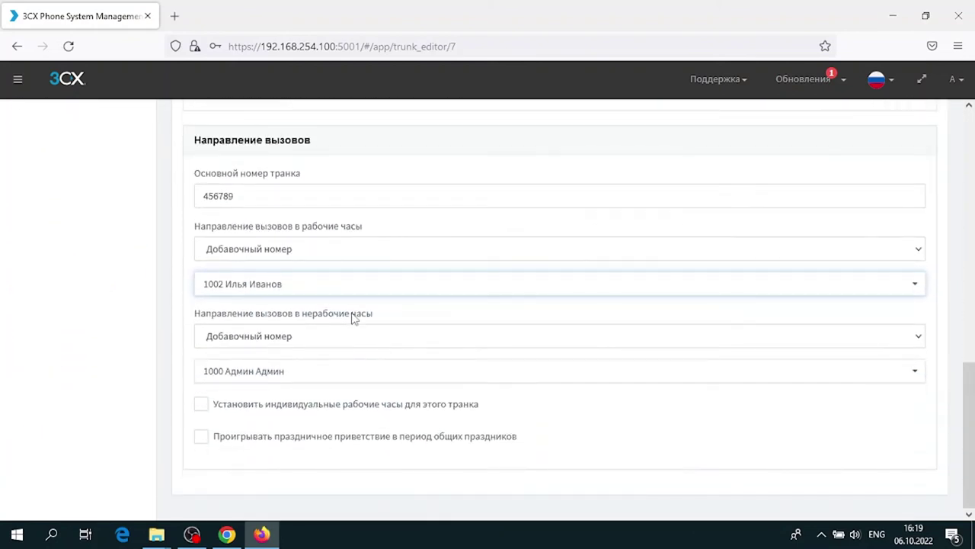
{"action": "scroll", "coordinate": [353, 319], "scroll_direction": "up", "scroll_amount": 10}
{"action": "scroll", "coordinate": [347, 317], "scroll_direction": "down", "scroll_amount": 5}
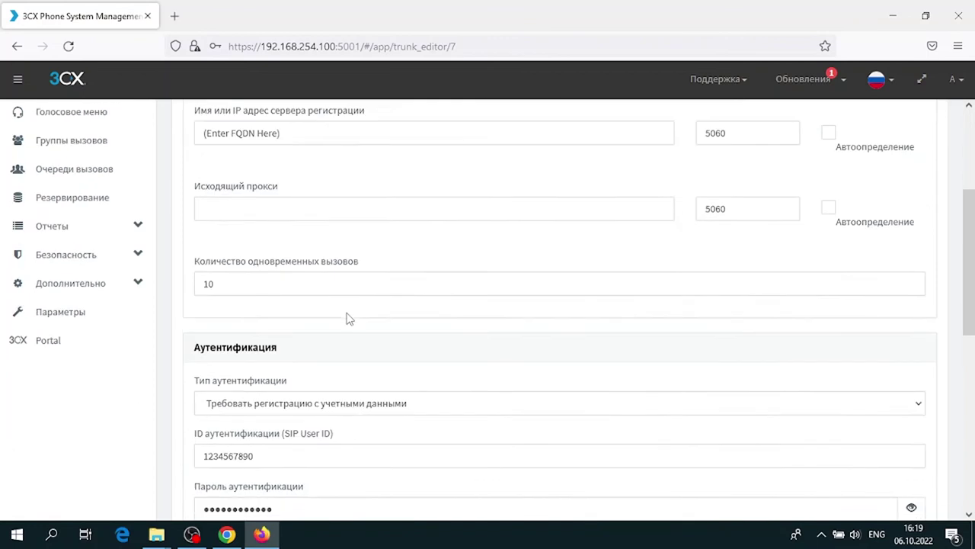
{"action": "scroll", "coordinate": [347, 319], "scroll_direction": "down", "scroll_amount": 3}
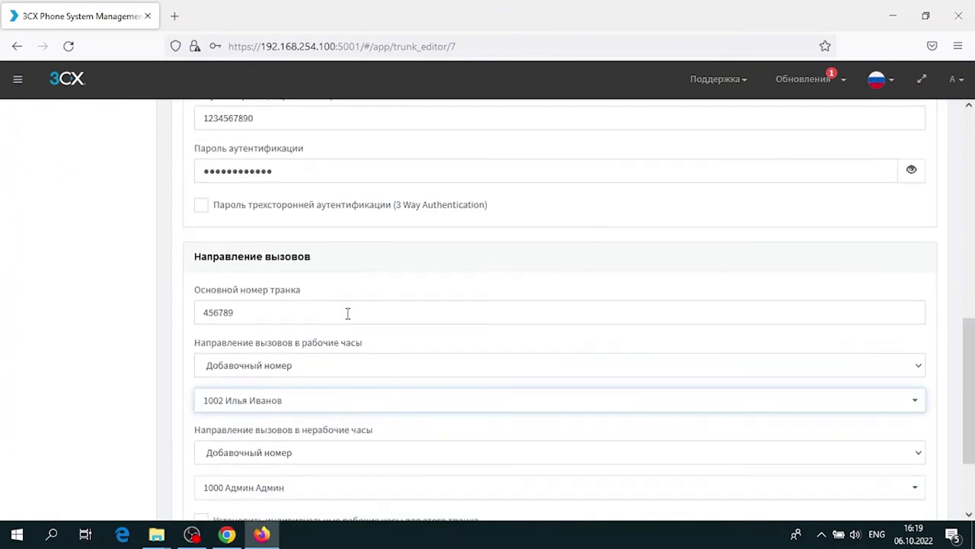
{"action": "scroll", "coordinate": [347, 313], "scroll_direction": "down", "scroll_amount": 2}
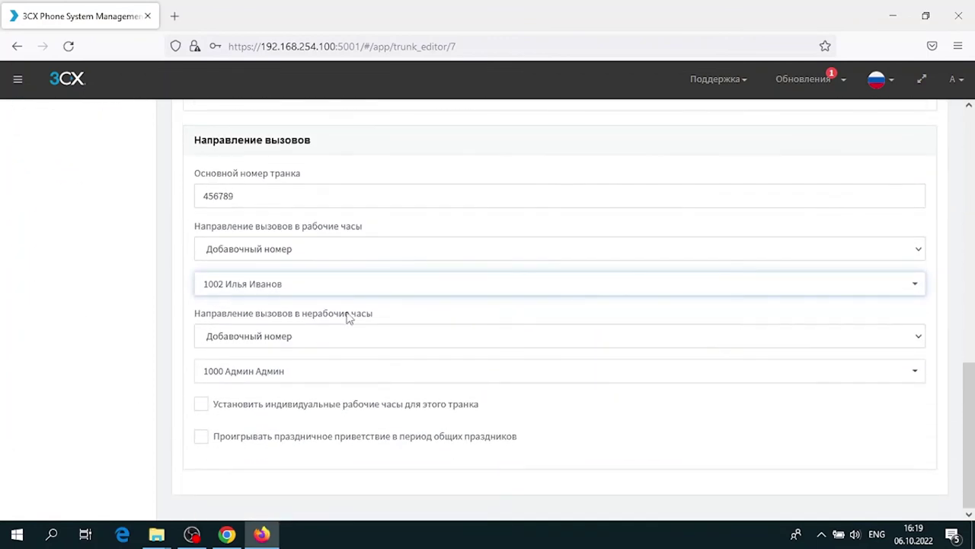
{"action": "scroll", "coordinate": [347, 319], "scroll_direction": "up", "scroll_amount": 10}
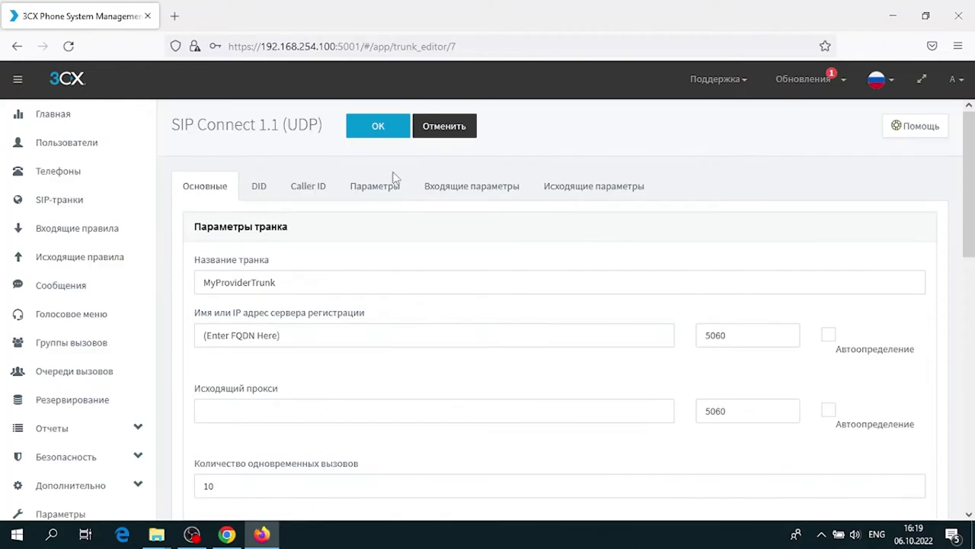
Save MyProviderTrunk, decline Firefox's password prompt, and scroll the SIP trunks list
{"action": "left_click", "coordinate": [378, 128]}
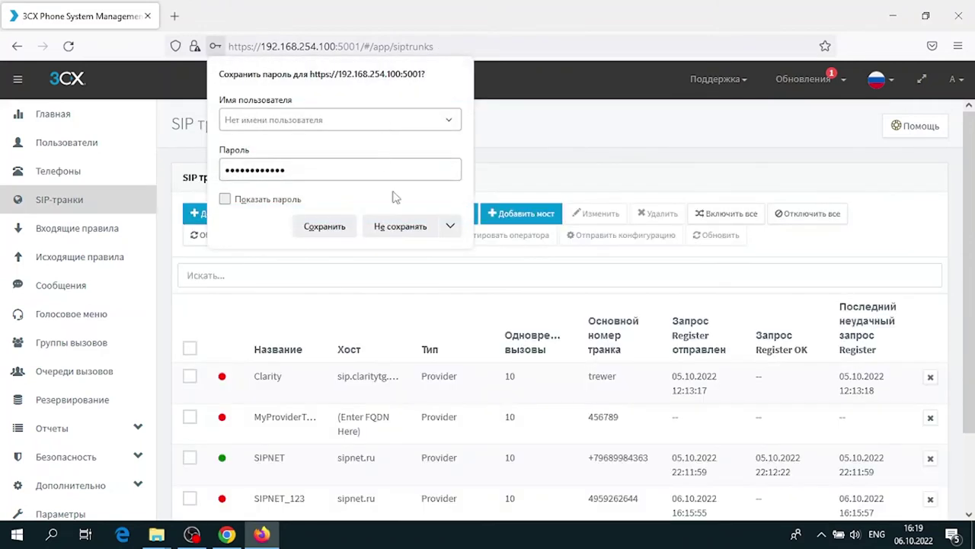
{"action": "left_click", "coordinate": [398, 226]}
{"action": "scroll", "coordinate": [394, 228], "scroll_direction": "down", "scroll_amount": 2}
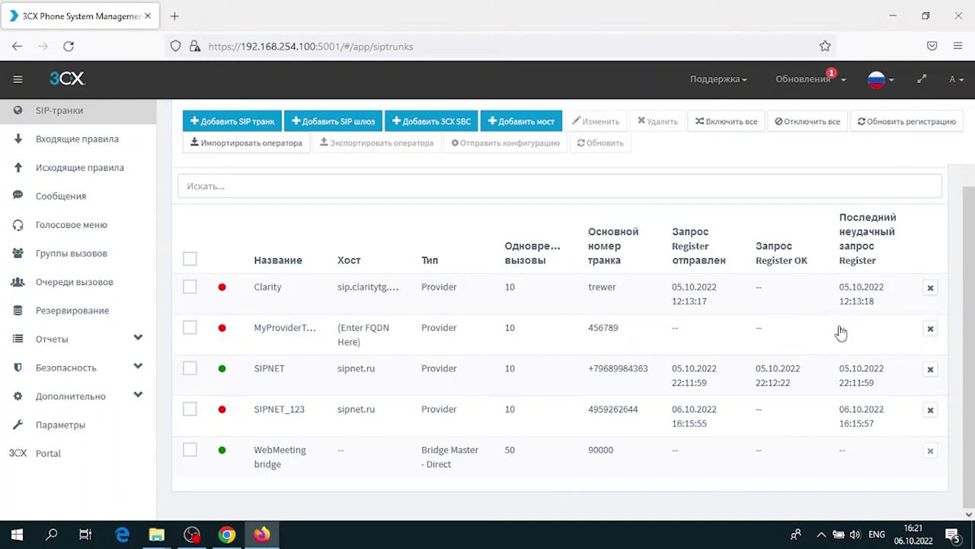
Open the SIPNET trunk's settings on its DID list
{"action": "left_click", "coordinate": [263, 371]}
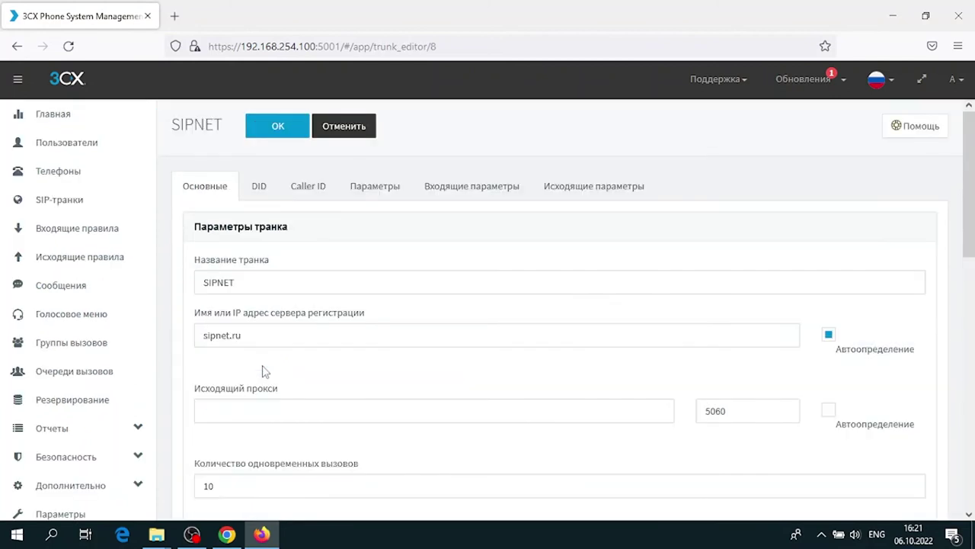
{"action": "left_click", "coordinate": [257, 196]}
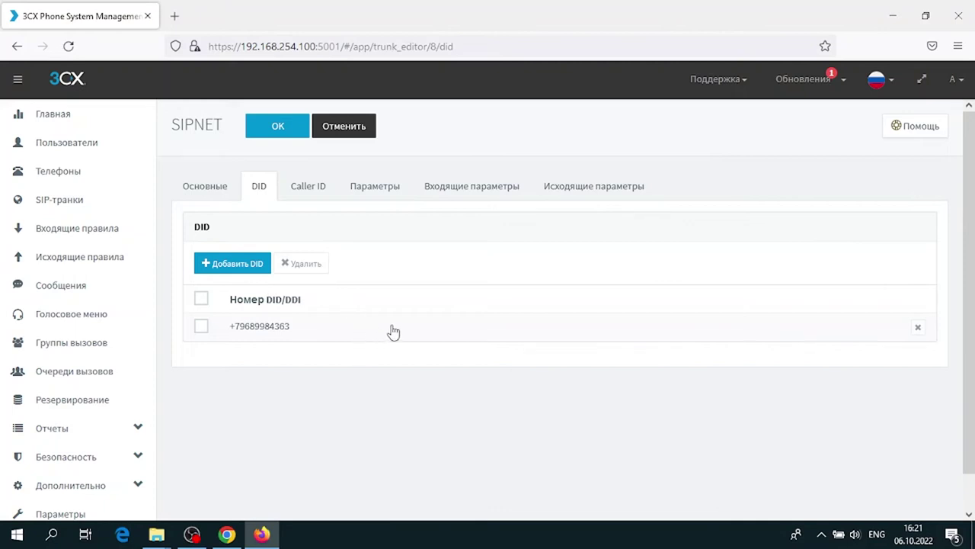
Review the SIPNET trunk's default outgoing Caller ID settings
{"action": "left_click", "coordinate": [312, 198]}
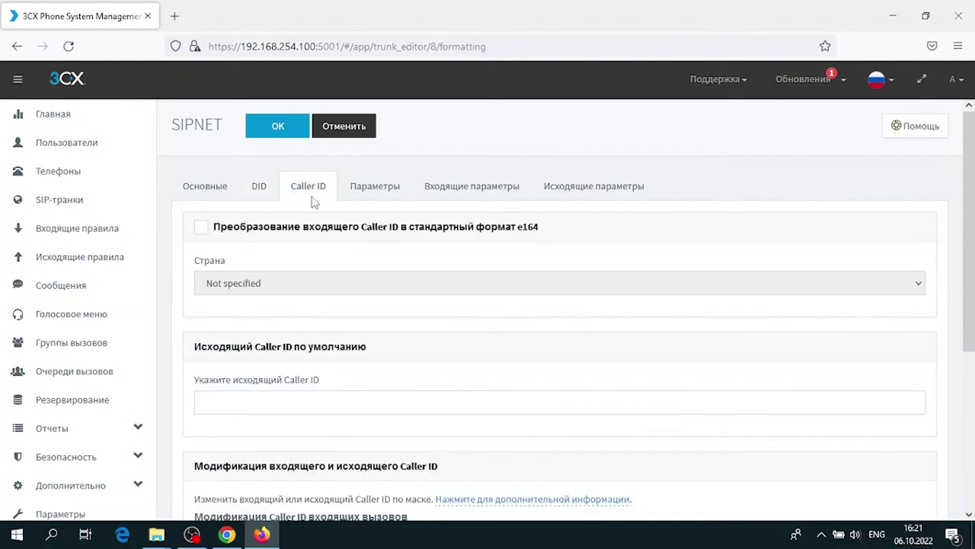
{"action": "scroll", "coordinate": [396, 288], "scroll_direction": "down", "scroll_amount": 2}
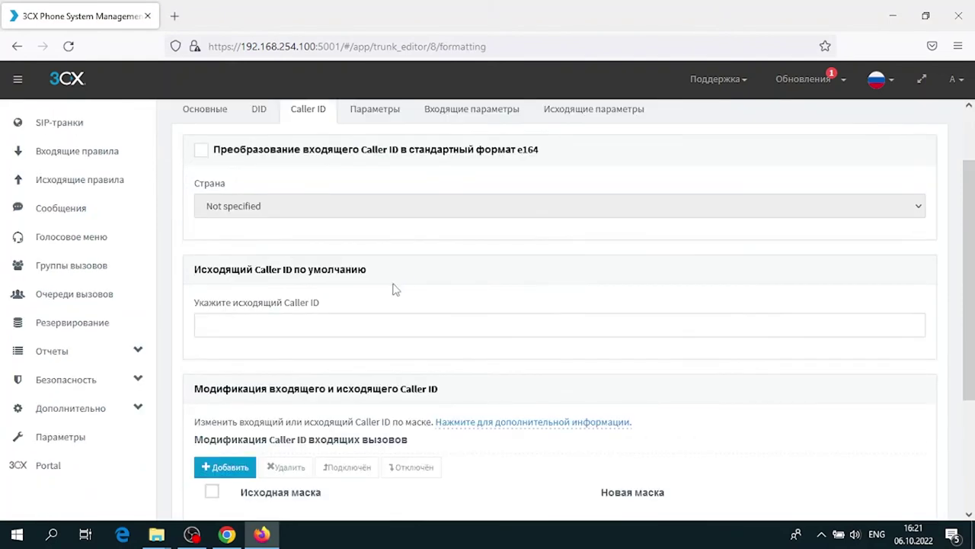
{"action": "scroll", "coordinate": [396, 284], "scroll_direction": "up", "scroll_amount": 2}
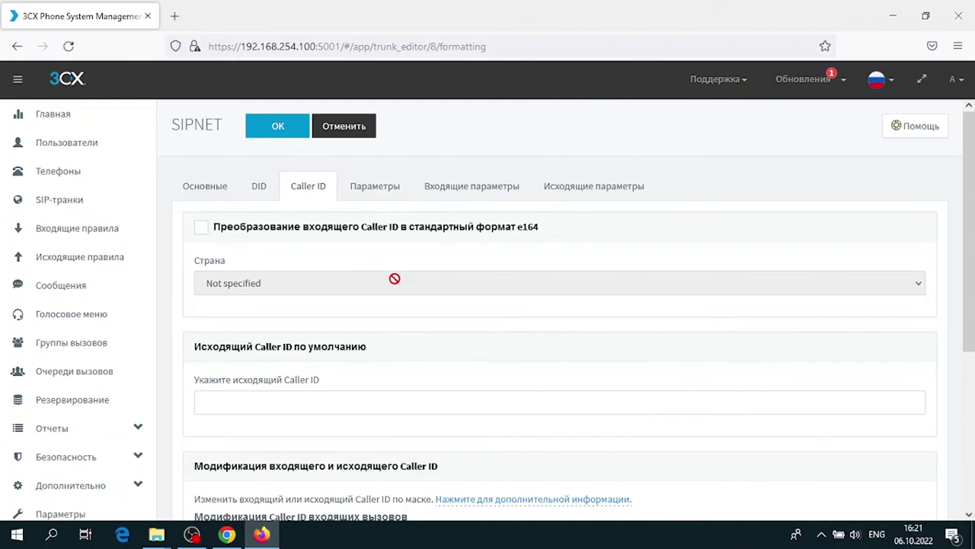
{"action": "scroll", "coordinate": [394, 278], "scroll_direction": "down", "scroll_amount": 2}
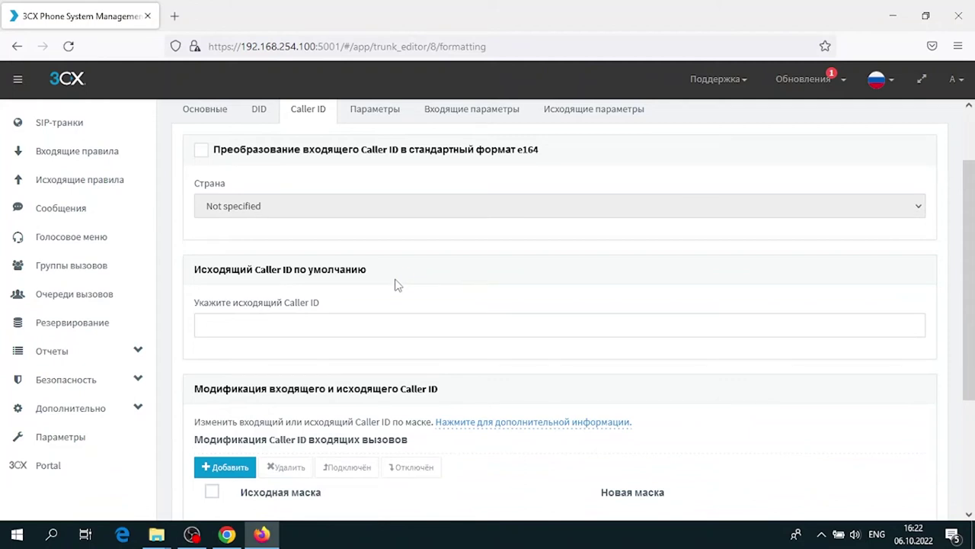
{"action": "left_click_drag", "start_coordinate": [195, 270], "coordinate": [388, 271]}
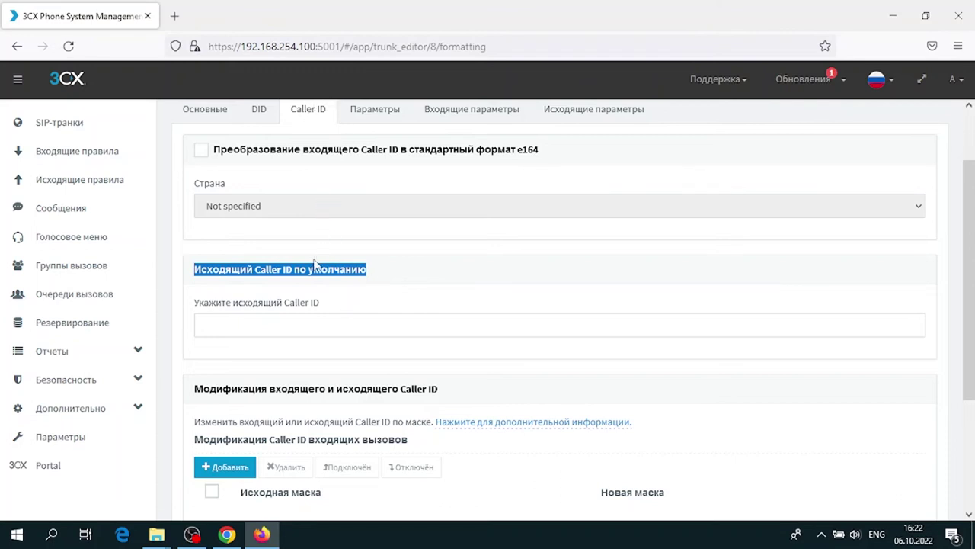
{"action": "left_click", "coordinate": [242, 326]}
{"action": "left_click_drag", "start_coordinate": [192, 276], "coordinate": [384, 276]}
{"action": "left_click", "coordinate": [372, 318]}
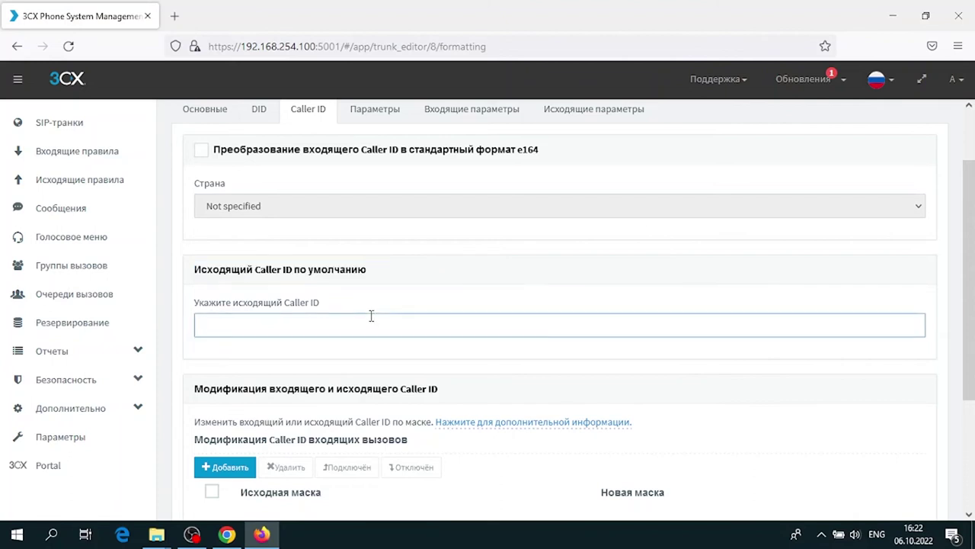
Show the SIPNET trunk's call parameters: calls in and out allowed, video blocked
{"action": "scroll", "coordinate": [613, 294], "scroll_direction": "down", "scroll_amount": 2}
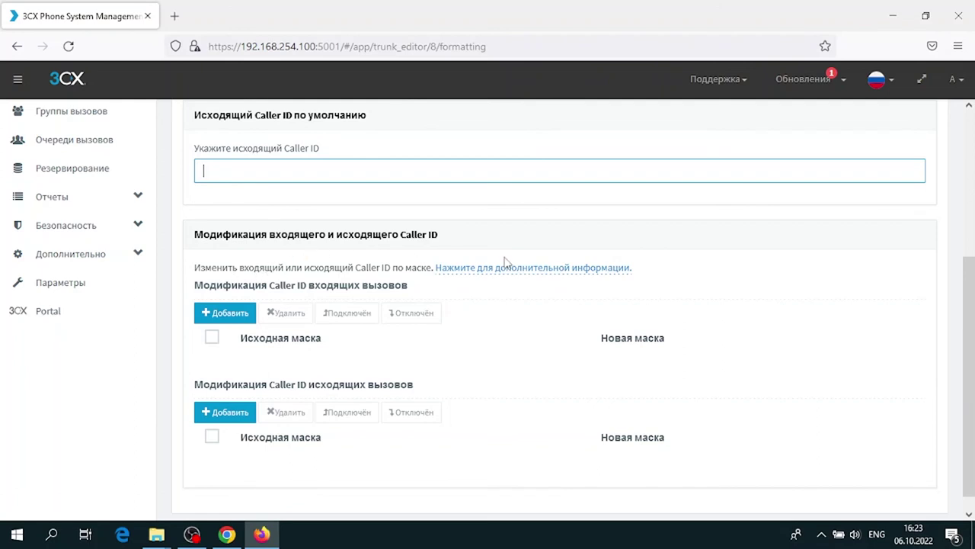
{"action": "scroll", "coordinate": [680, 375], "scroll_direction": "up", "scroll_amount": 5}
{"action": "left_click", "coordinate": [372, 186]}
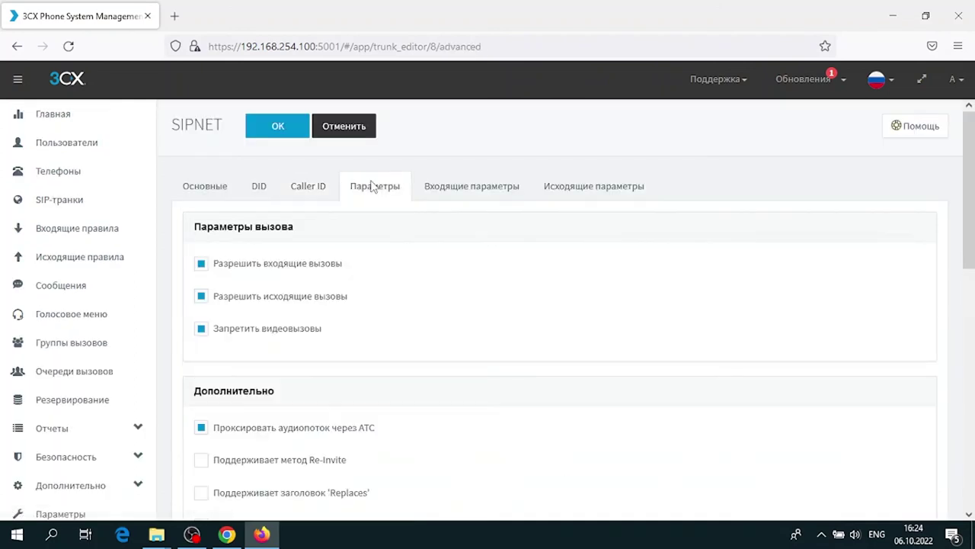
{"action": "left_click", "coordinate": [449, 191]}
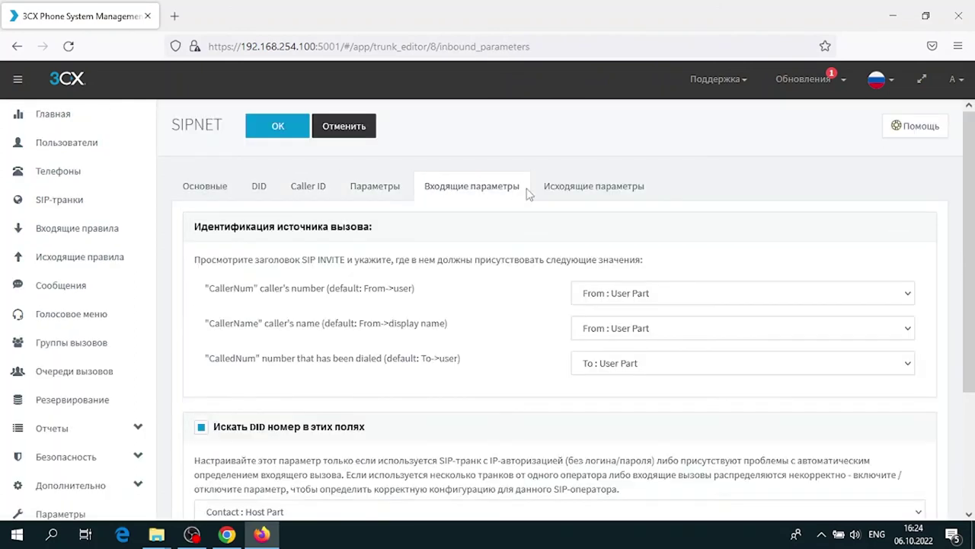
{"action": "left_click", "coordinate": [566, 194]}
{"action": "scroll", "coordinate": [565, 196], "scroll_direction": "down", "scroll_amount": 6}
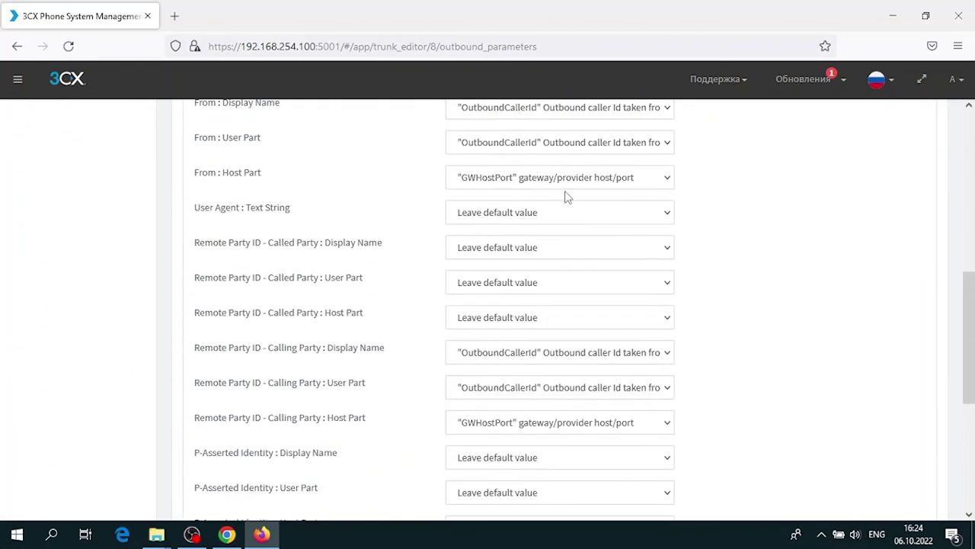
{"action": "scroll", "coordinate": [568, 220], "scroll_direction": "down", "scroll_amount": 4}
{"action": "scroll", "coordinate": [567, 220], "scroll_direction": "up", "scroll_amount": 6}
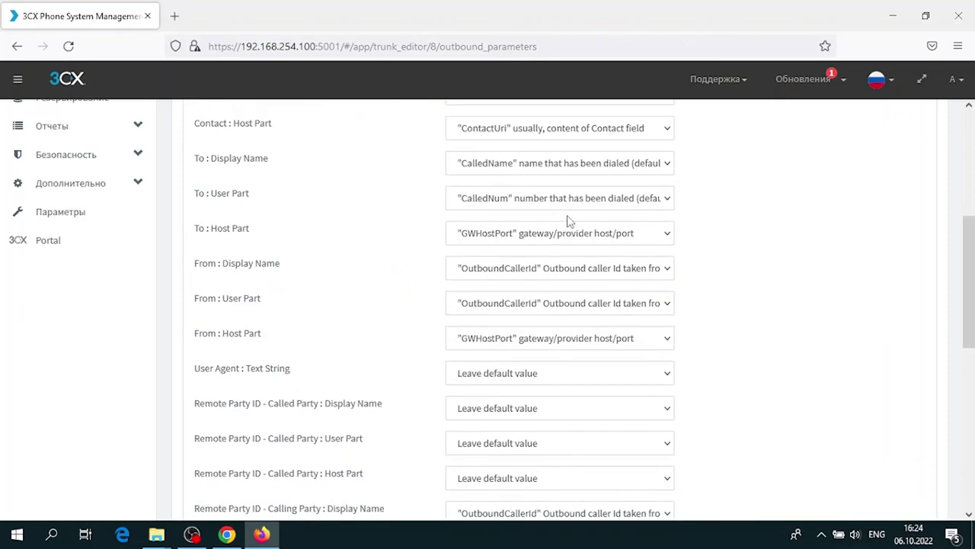
{"action": "scroll", "coordinate": [568, 221], "scroll_direction": "up", "scroll_amount": 4}
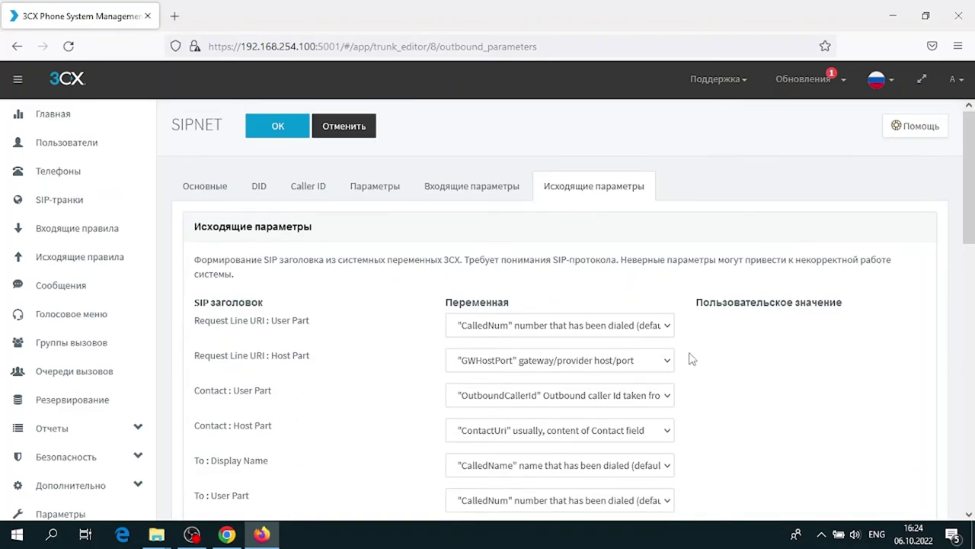
{"action": "left_click", "coordinate": [452, 194]}
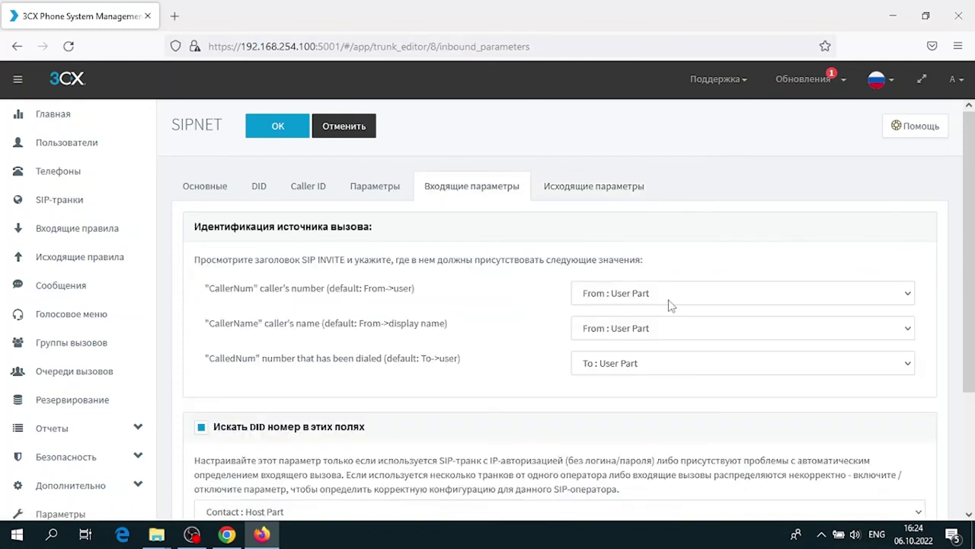
{"action": "left_click", "coordinate": [593, 195]}
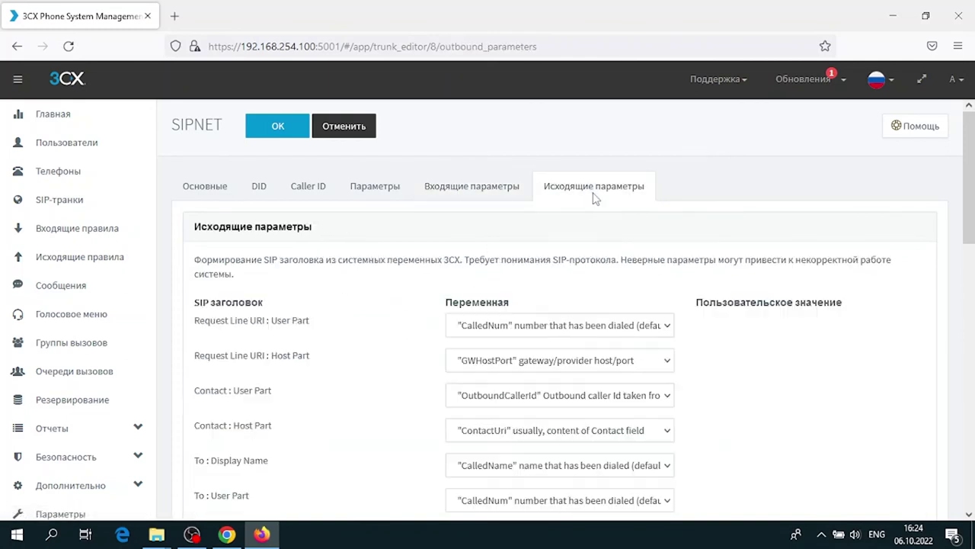
{"action": "scroll", "coordinate": [738, 318], "scroll_direction": "down", "scroll_amount": 2}
{"action": "scroll", "coordinate": [738, 318], "scroll_direction": "down", "scroll_amount": 2}
{"action": "scroll", "coordinate": [736, 318], "scroll_direction": "up", "scroll_amount": 3}
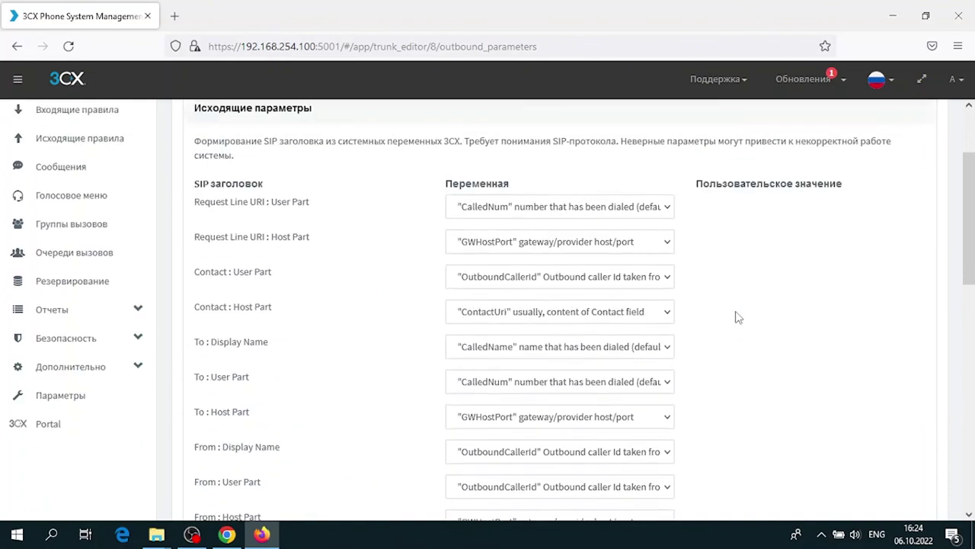
{"action": "scroll", "coordinate": [738, 316], "scroll_direction": "down", "scroll_amount": 9}
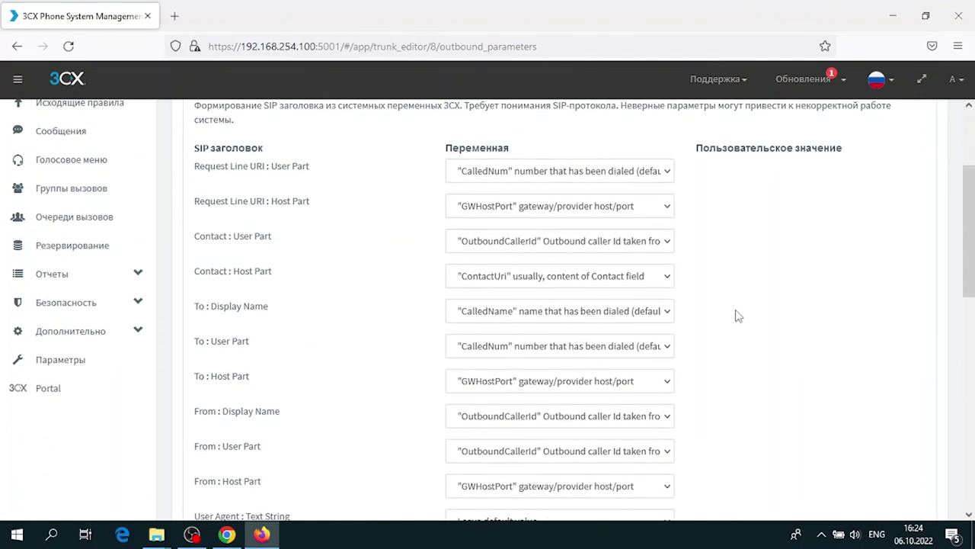
{"action": "scroll", "coordinate": [736, 315], "scroll_direction": "up", "scroll_amount": 4}
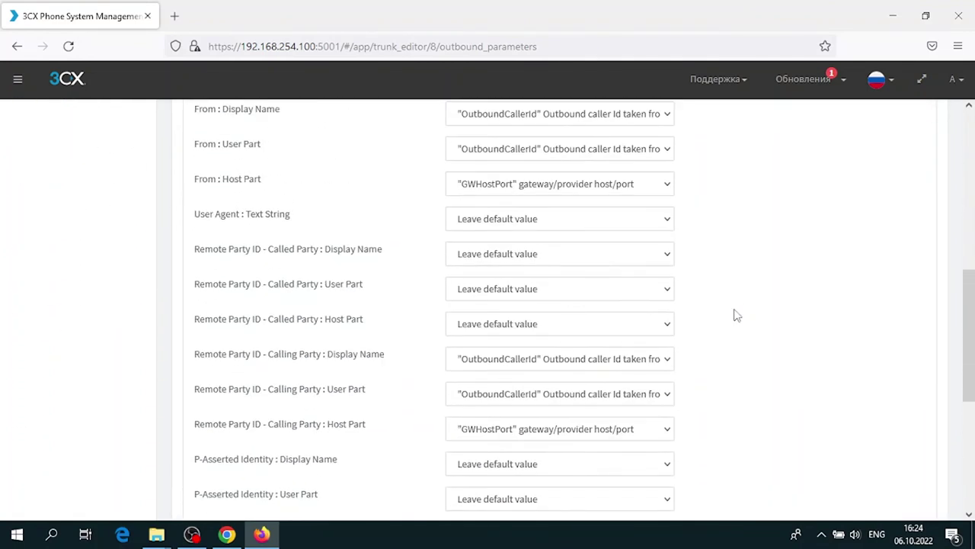
{"action": "scroll", "coordinate": [738, 316], "scroll_direction": "up", "scroll_amount": 4}
{"action": "scroll", "coordinate": [731, 318], "scroll_direction": "down", "scroll_amount": 7}
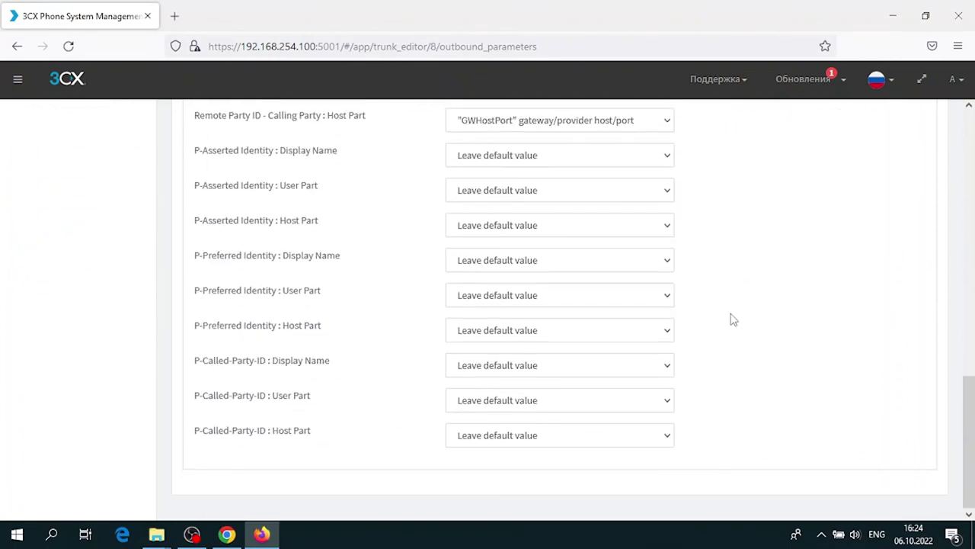
{"action": "scroll", "coordinate": [732, 319], "scroll_direction": "up", "scroll_amount": 10}
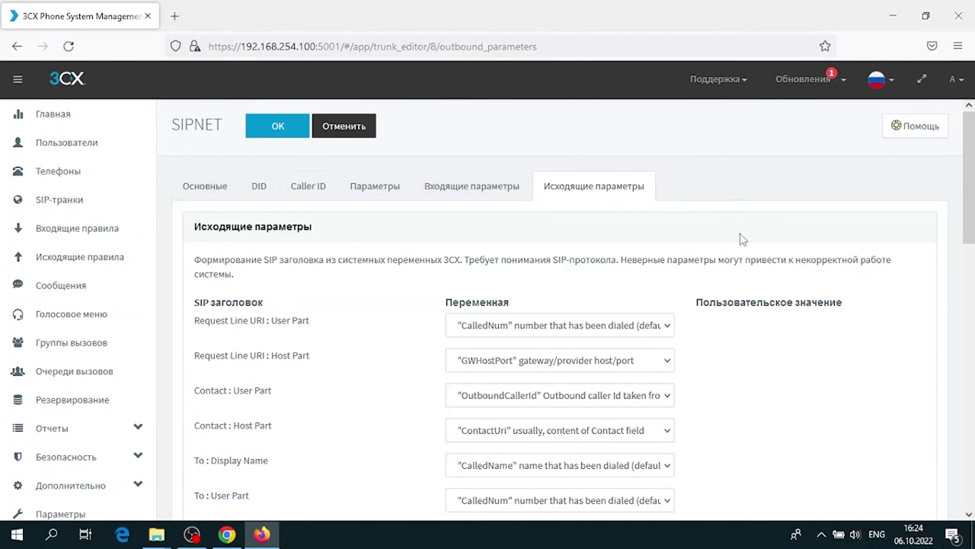
{"action": "left_click", "coordinate": [472, 186]}
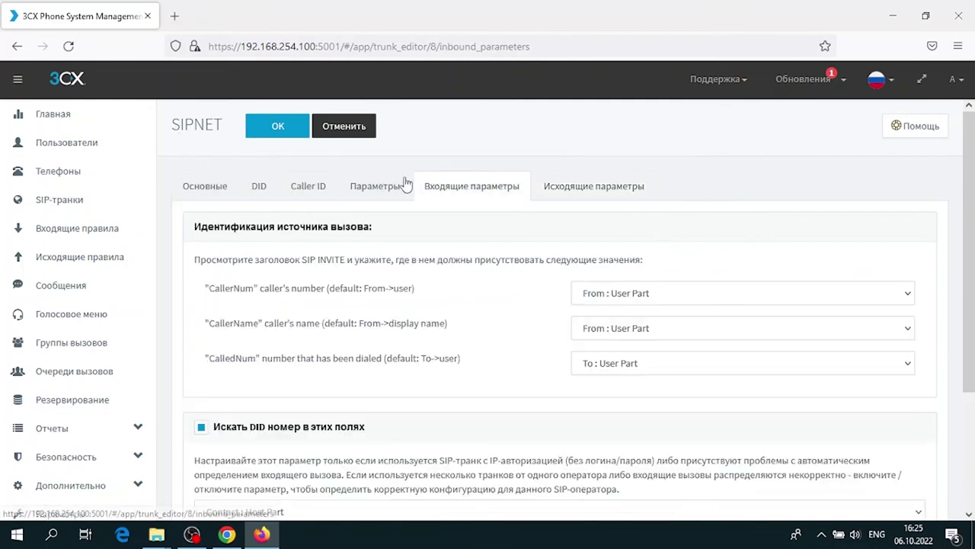
{"action": "left_click", "coordinate": [374, 186]}
{"action": "scroll", "coordinate": [555, 195], "scroll_direction": "down", "scroll_amount": 10}
{"action": "scroll", "coordinate": [556, 195], "scroll_direction": "up", "scroll_amount": 3}
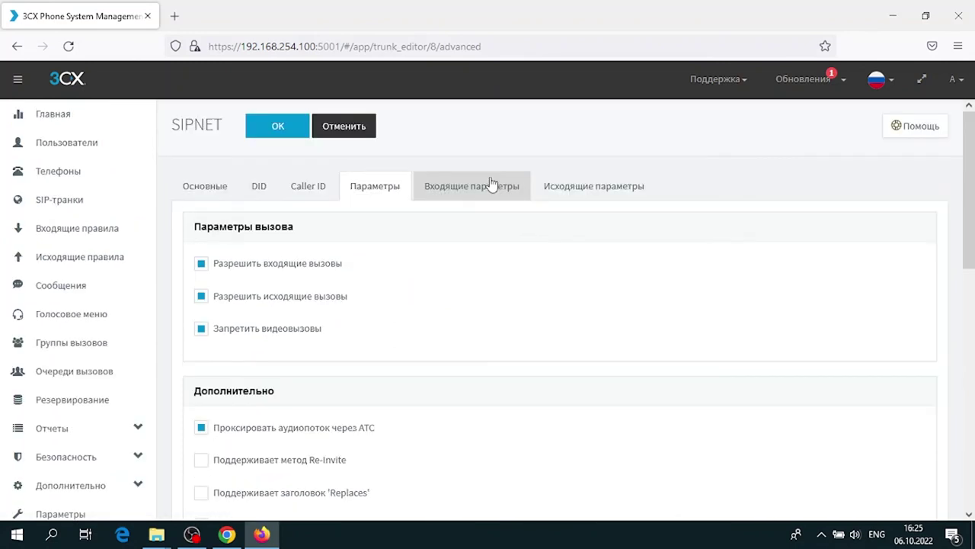
{"action": "left_click", "coordinate": [490, 185]}
{"action": "left_click", "coordinate": [568, 187]}
{"action": "scroll", "coordinate": [571, 182], "scroll_direction": "down", "scroll_amount": 2}
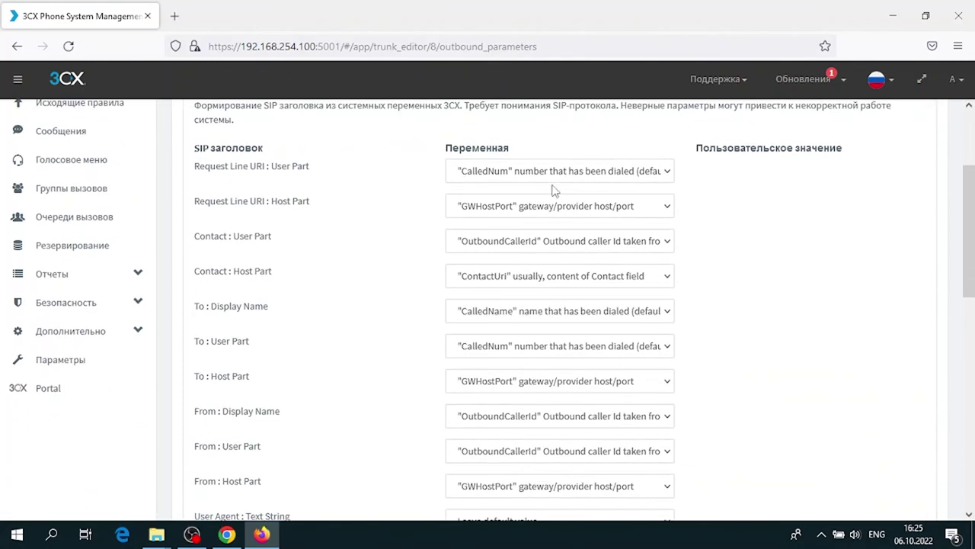
{"action": "scroll", "coordinate": [551, 195], "scroll_direction": "down", "scroll_amount": 8}
{"action": "scroll", "coordinate": [554, 205], "scroll_direction": "up", "scroll_amount": 9}
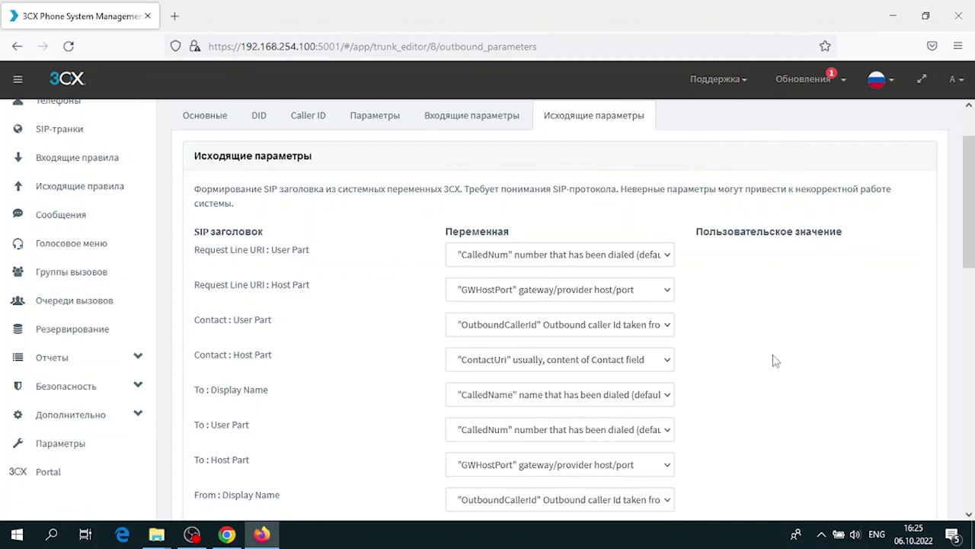
{"action": "scroll", "coordinate": [774, 361], "scroll_direction": "down", "scroll_amount": 8}
{"action": "scroll", "coordinate": [790, 323], "scroll_direction": "up", "scroll_amount": 9}
{"action": "left_click", "coordinate": [393, 188]}
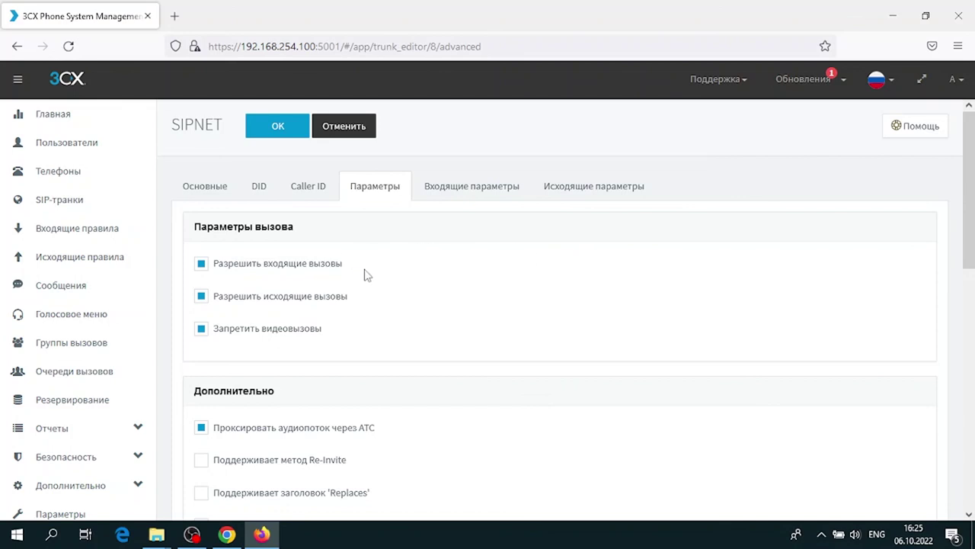
Check the transport protocol and IP Mode, leaving both at Любой
{"action": "scroll", "coordinate": [370, 272], "scroll_direction": "down", "scroll_amount": 2}
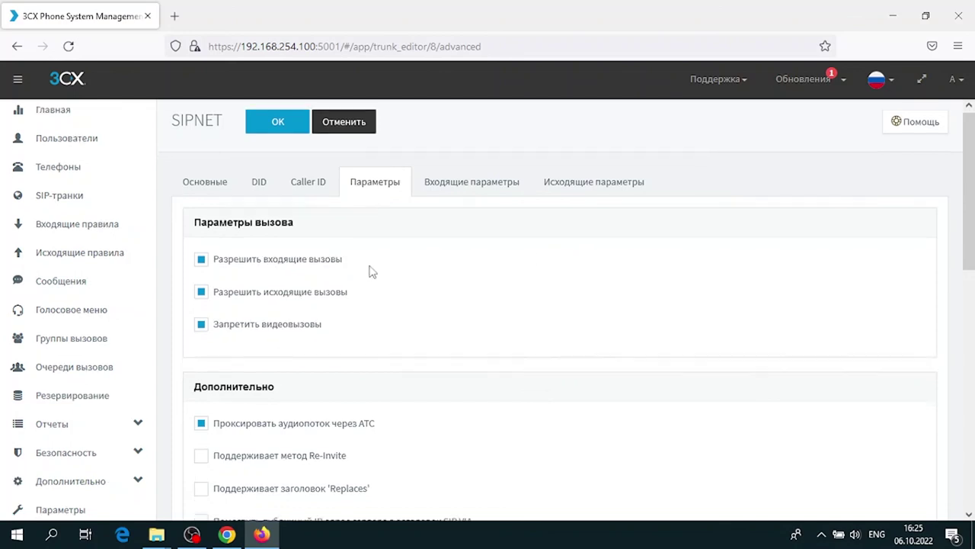
{"action": "scroll", "coordinate": [420, 277], "scroll_direction": "down", "scroll_amount": 2}
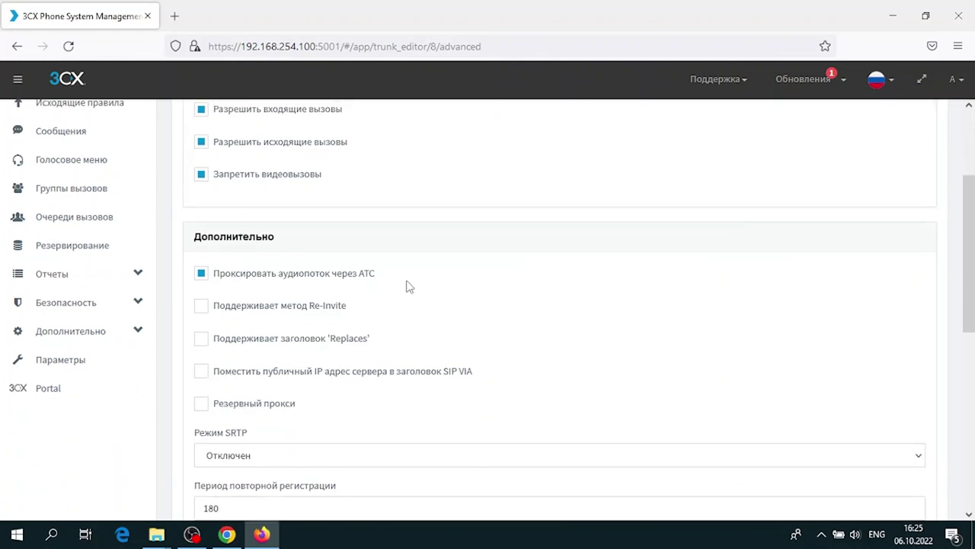
{"action": "scroll", "coordinate": [409, 285], "scroll_direction": "down", "scroll_amount": 2}
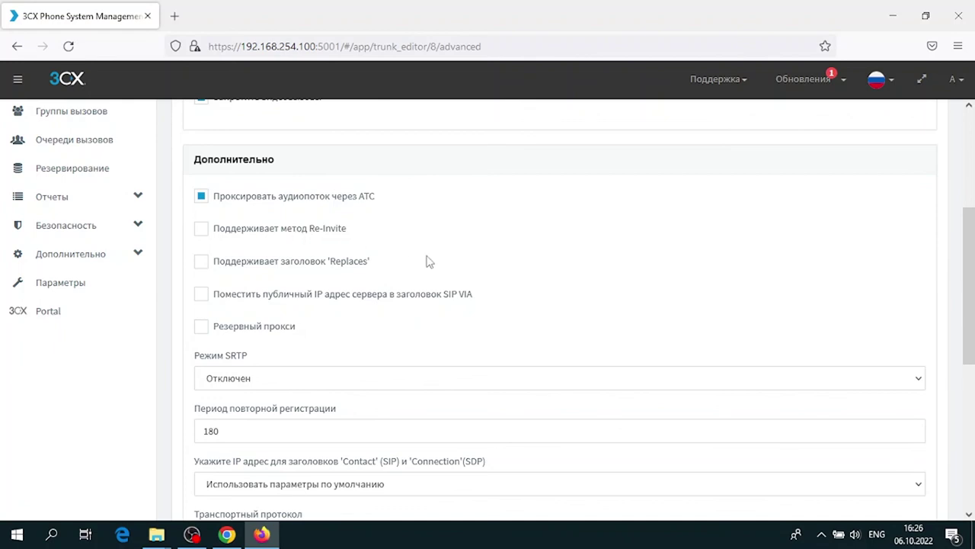
{"action": "scroll", "coordinate": [427, 261], "scroll_direction": "down", "scroll_amount": 4}
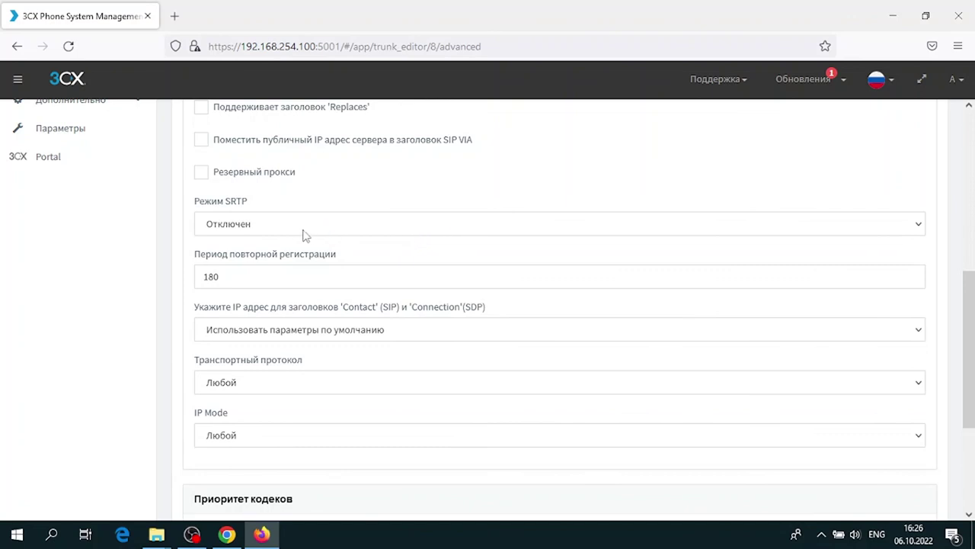
{"action": "scroll", "coordinate": [244, 283], "scroll_direction": "down", "scroll_amount": 2}
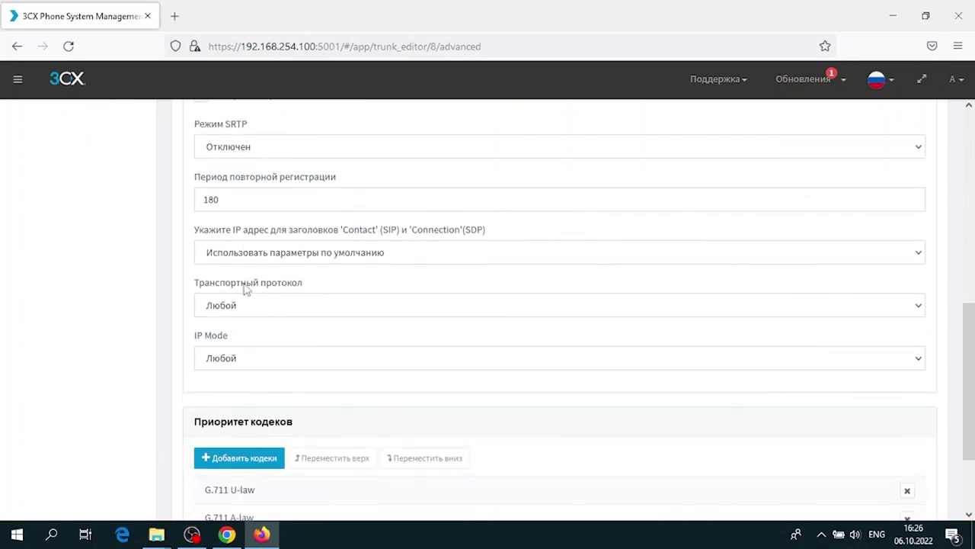
{"action": "left_click", "coordinate": [305, 306]}
{"action": "left_click", "coordinate": [308, 307]}
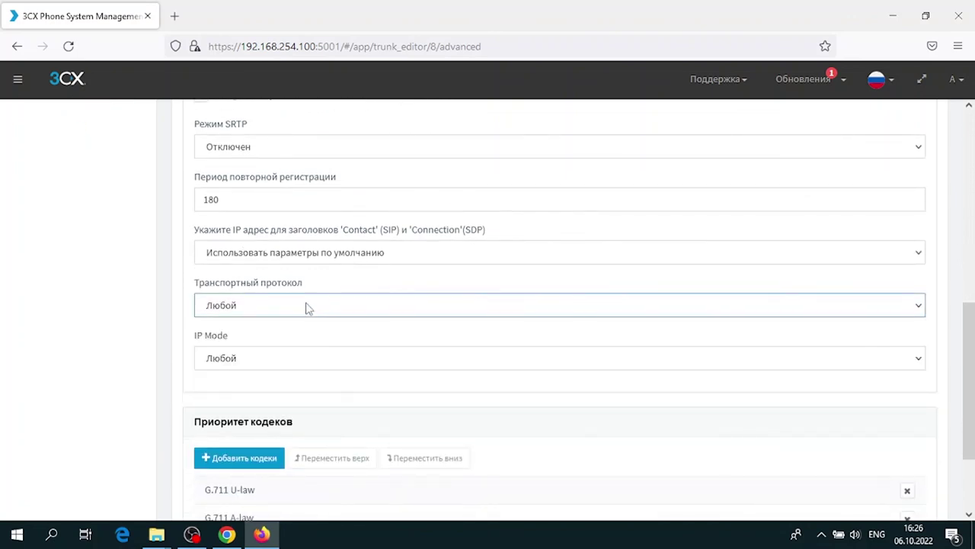
{"action": "scroll", "coordinate": [327, 283], "scroll_direction": "down", "scroll_amount": 2}
{"action": "left_click", "coordinate": [329, 235]}
{"action": "scroll", "coordinate": [320, 272], "scroll_direction": "down", "scroll_amount": 1}
{"action": "left_click", "coordinate": [231, 232]}
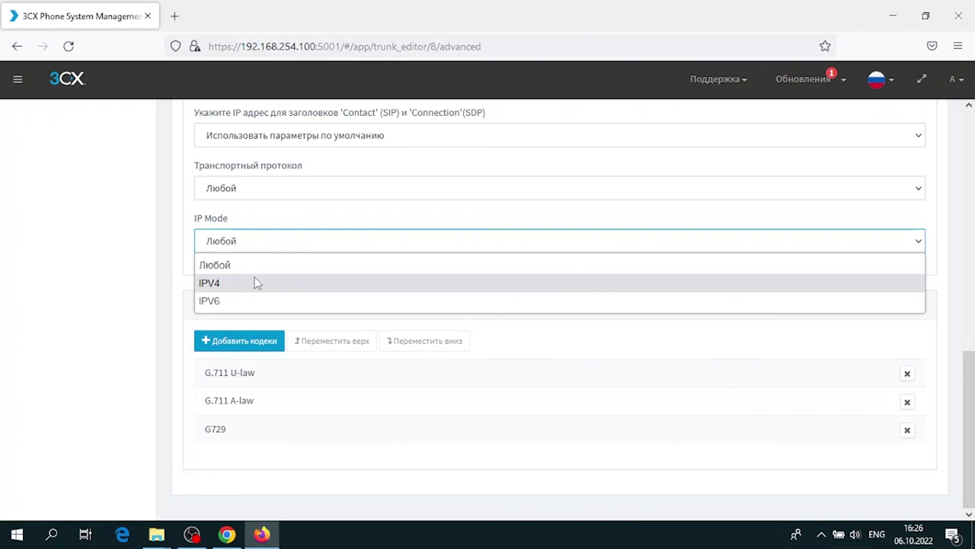
{"action": "left_click", "coordinate": [292, 246]}
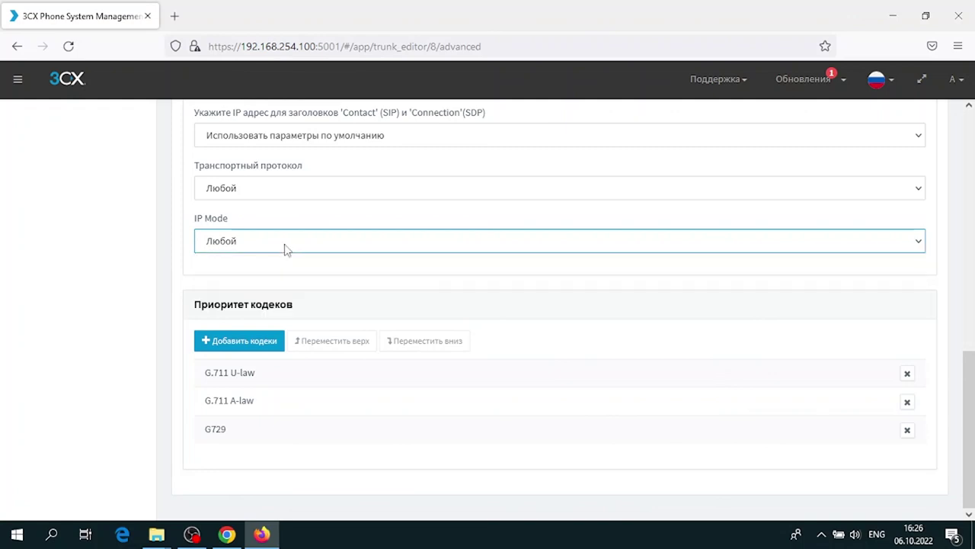
Save the SIPNET trunk and return to the SIP trunks list
{"action": "scroll", "coordinate": [349, 457], "scroll_direction": "up", "scroll_amount": 10}
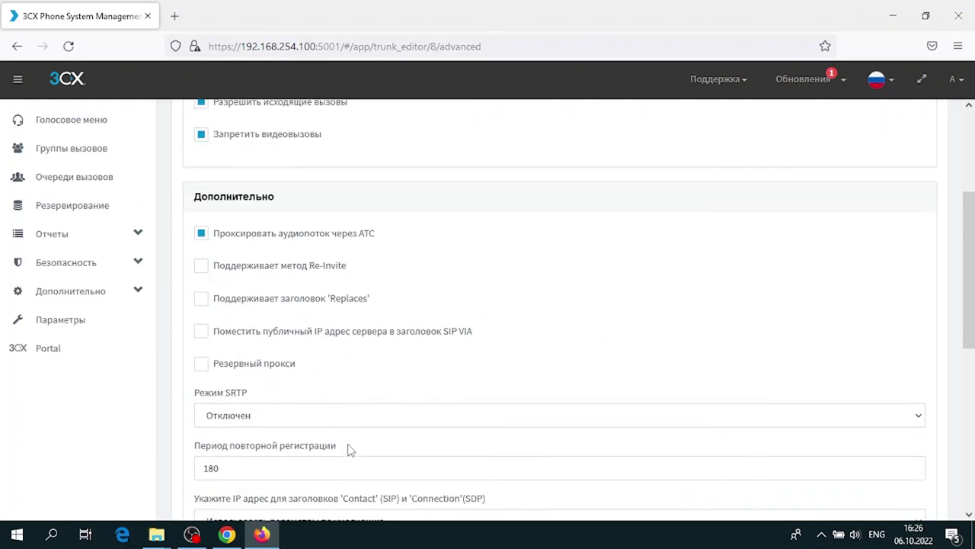
{"action": "left_click", "coordinate": [277, 125]}
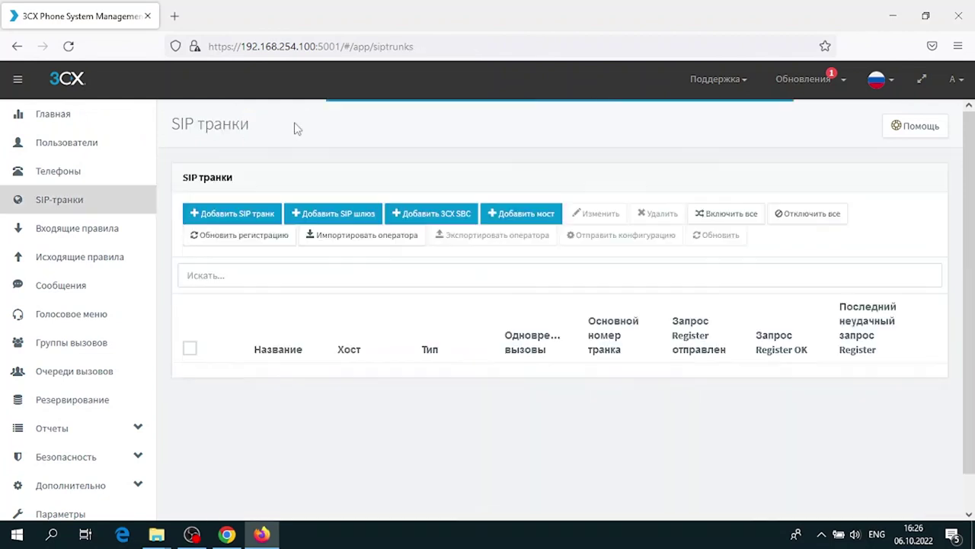
{"action": "scroll", "coordinate": [370, 457], "scroll_direction": "down", "scroll_amount": 2}
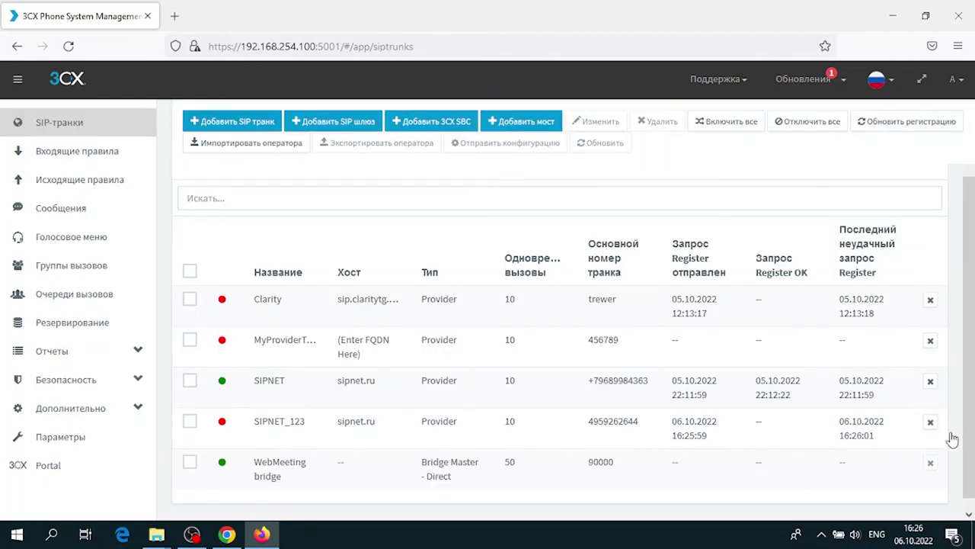